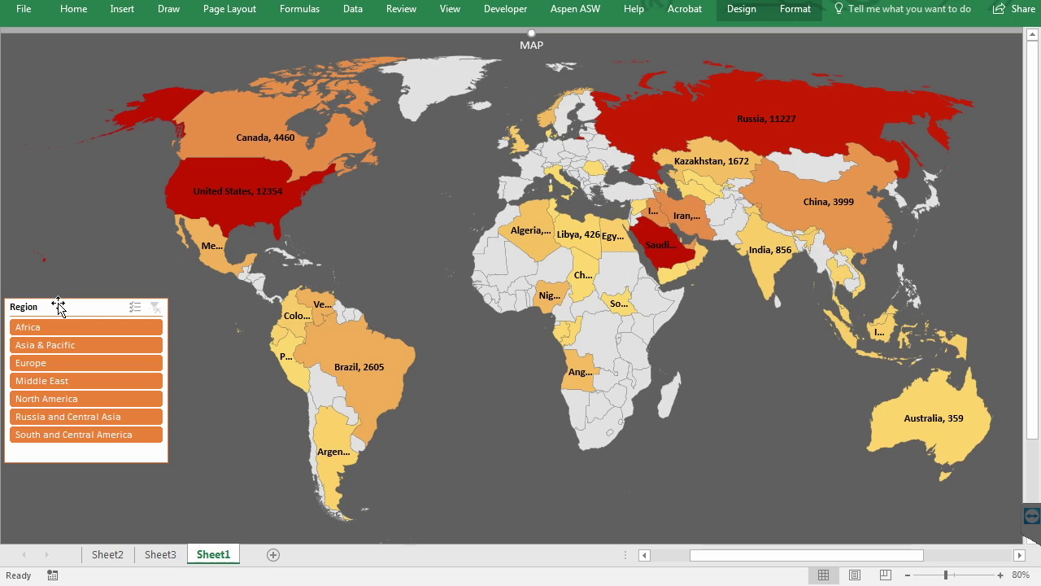
Step: Toggle the ribbon display and nudge the Region slicer slightly right and down
{"action": "left_click", "coordinate": [130, 12]}
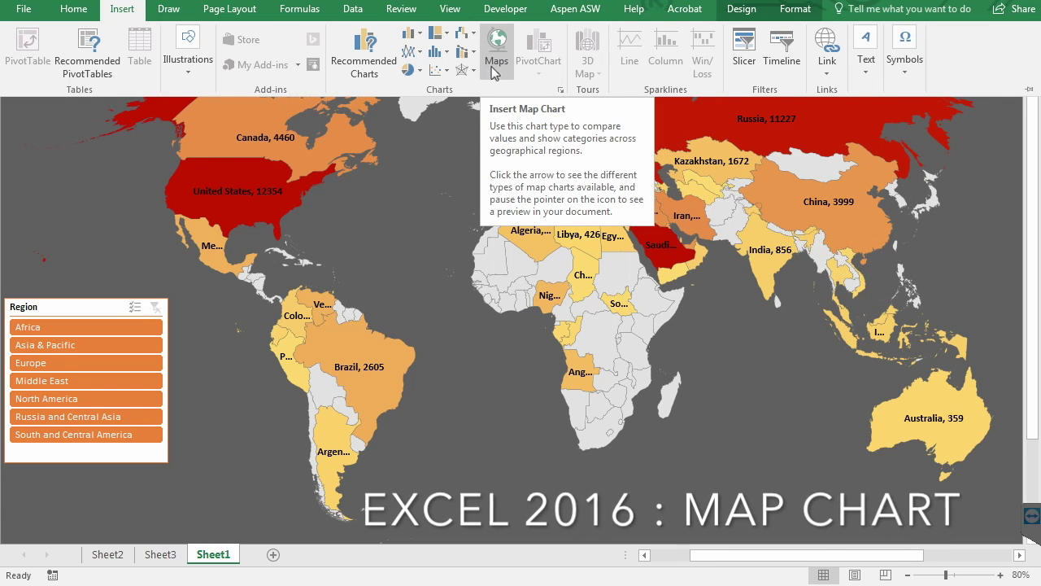
{"action": "double_click", "coordinate": [122, 9]}
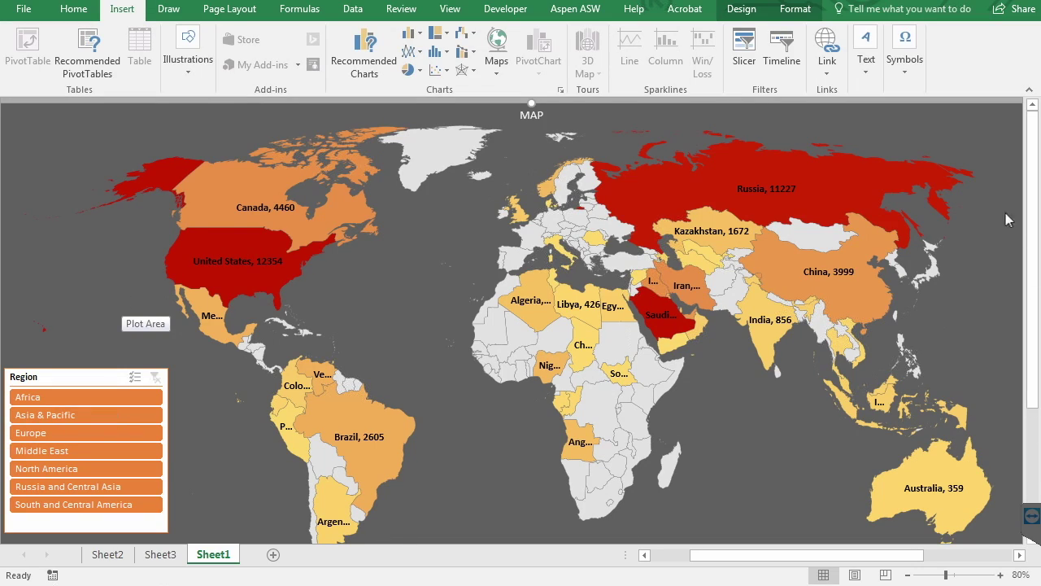
{"action": "double_click", "coordinate": [120, 10]}
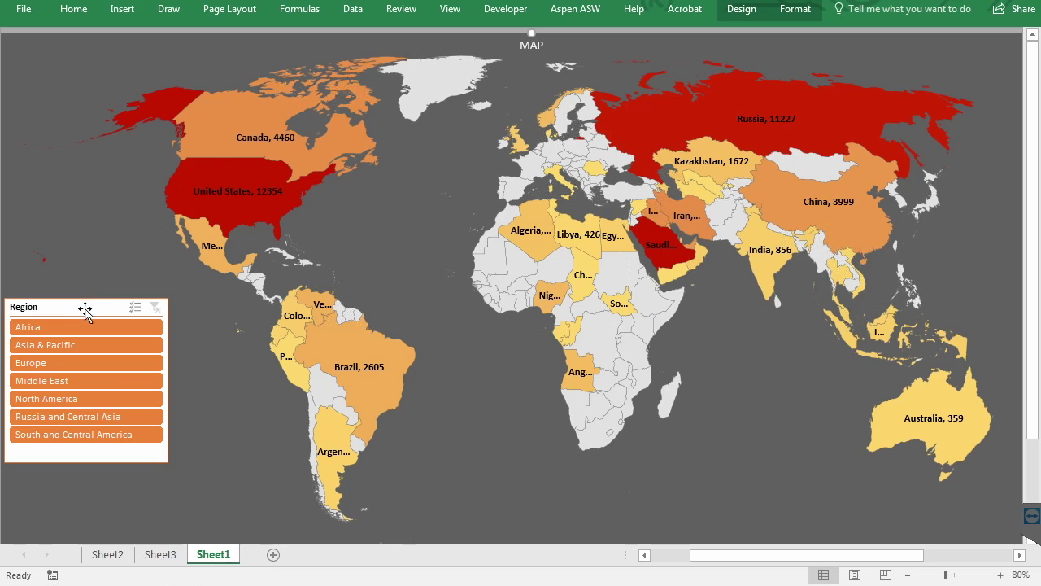
{"action": "left_click_drag", "start_coordinate": [88, 306], "coordinate": [122, 325]}
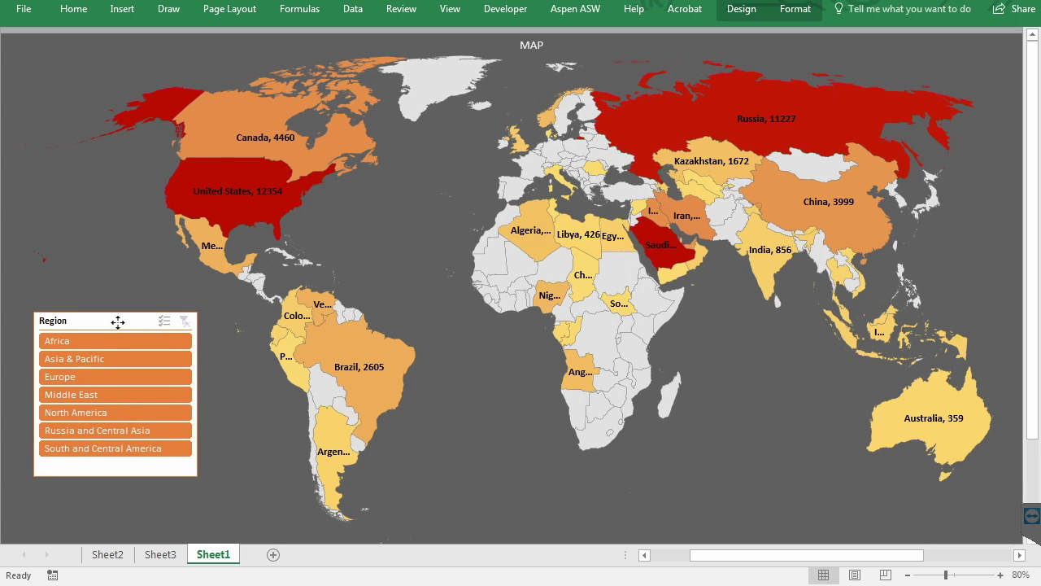
Step: Filter the map by North America, then South and Central America, then Middle East
{"action": "left_click", "coordinate": [103, 395]}
{"action": "left_click", "coordinate": [111, 413]}
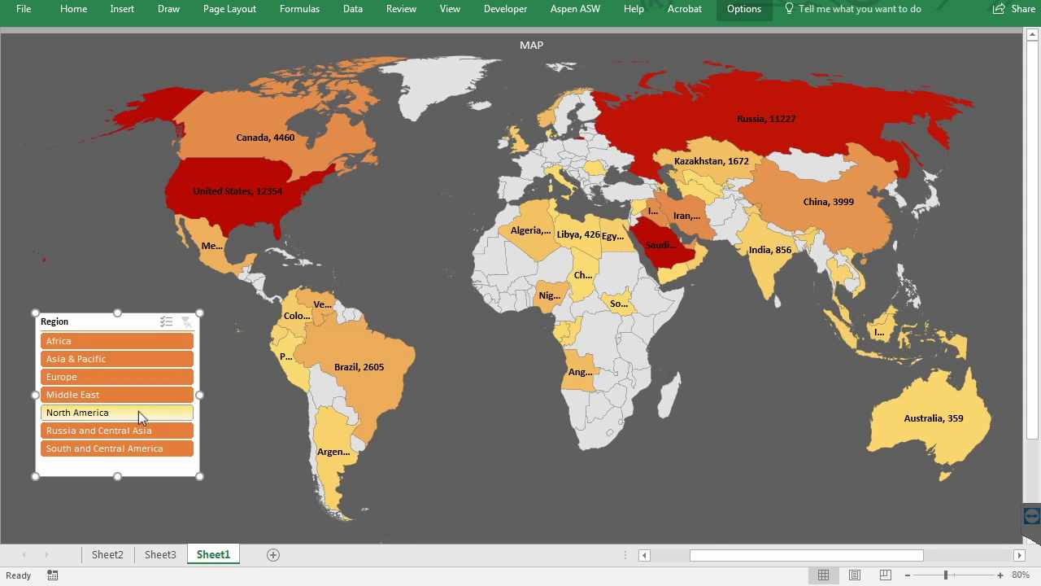
{"action": "left_click", "coordinate": [139, 413]}
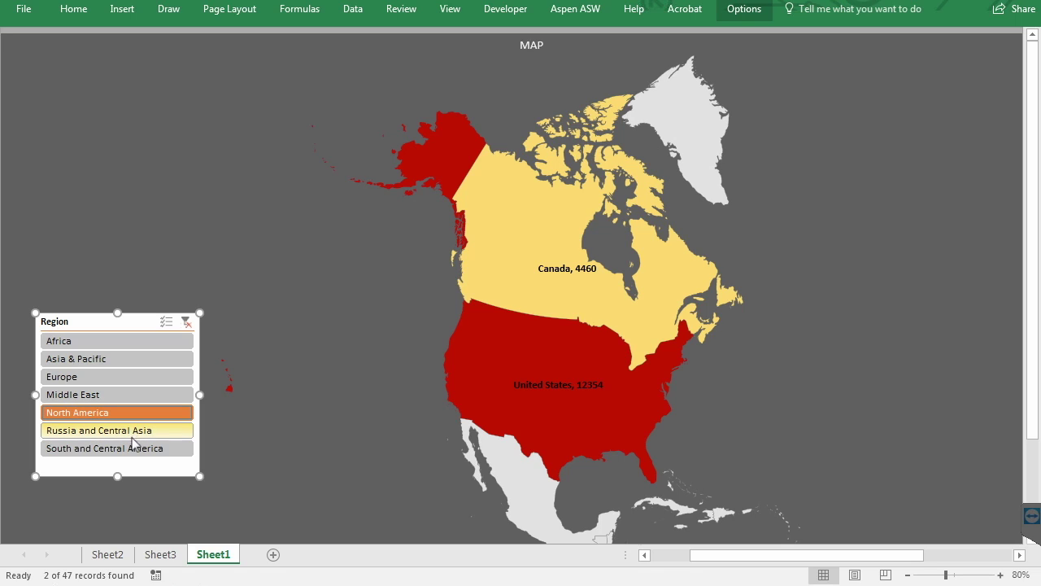
{"action": "left_click", "coordinate": [125, 454]}
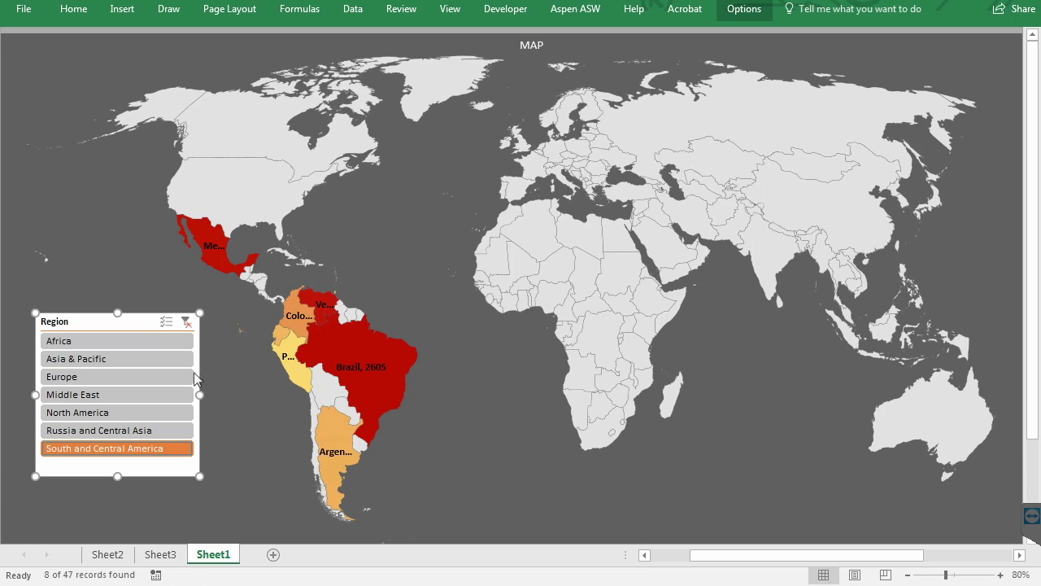
{"action": "left_click", "coordinate": [109, 396]}
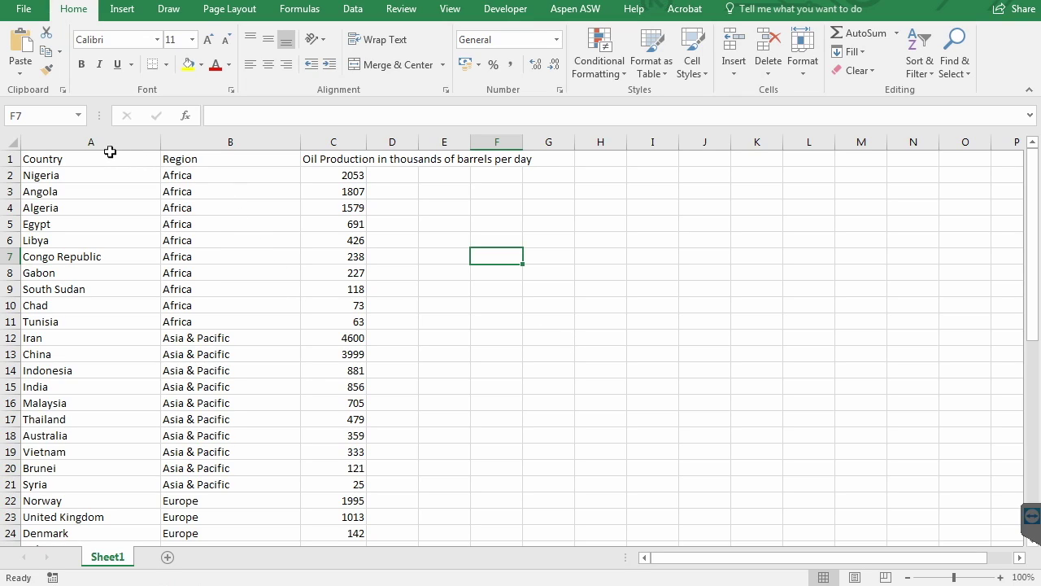
Step: Make header row 1 bold, then select the Region and oil production headings
{"action": "left_click", "coordinate": [10, 159]}
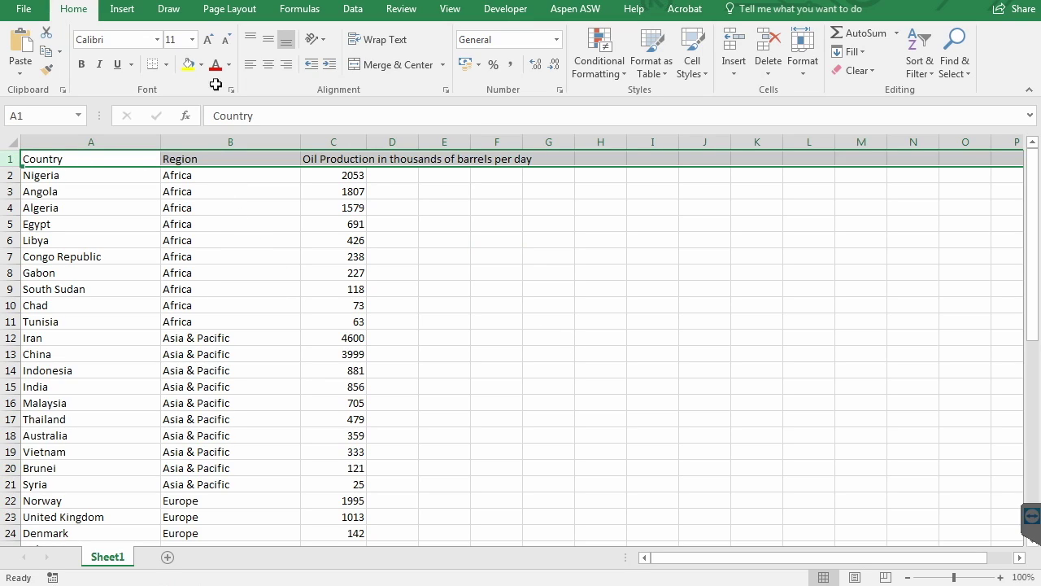
{"action": "left_click", "coordinate": [82, 67]}
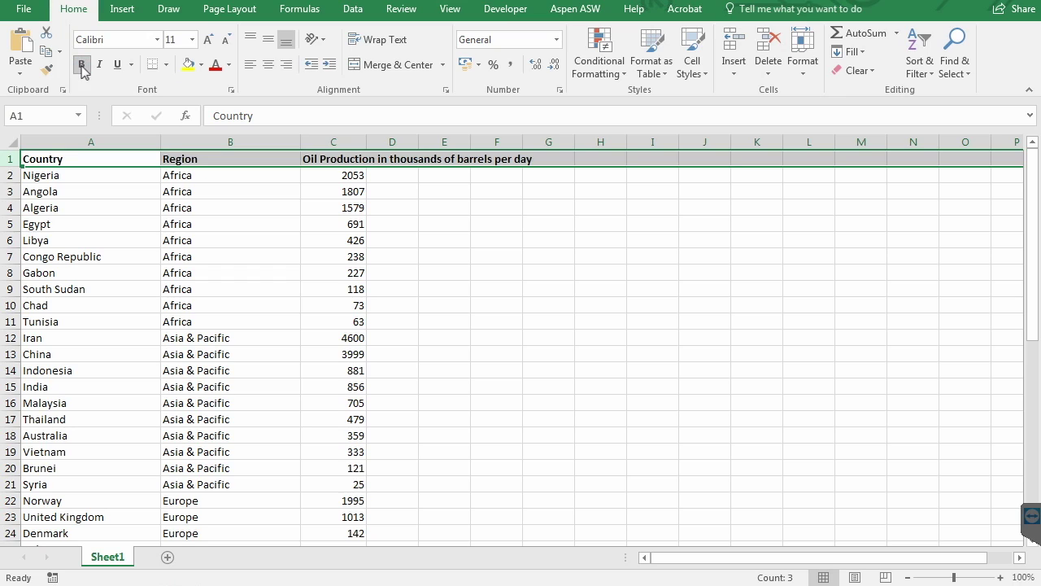
{"action": "left_click", "coordinate": [253, 159]}
{"action": "left_click", "coordinate": [333, 159]}
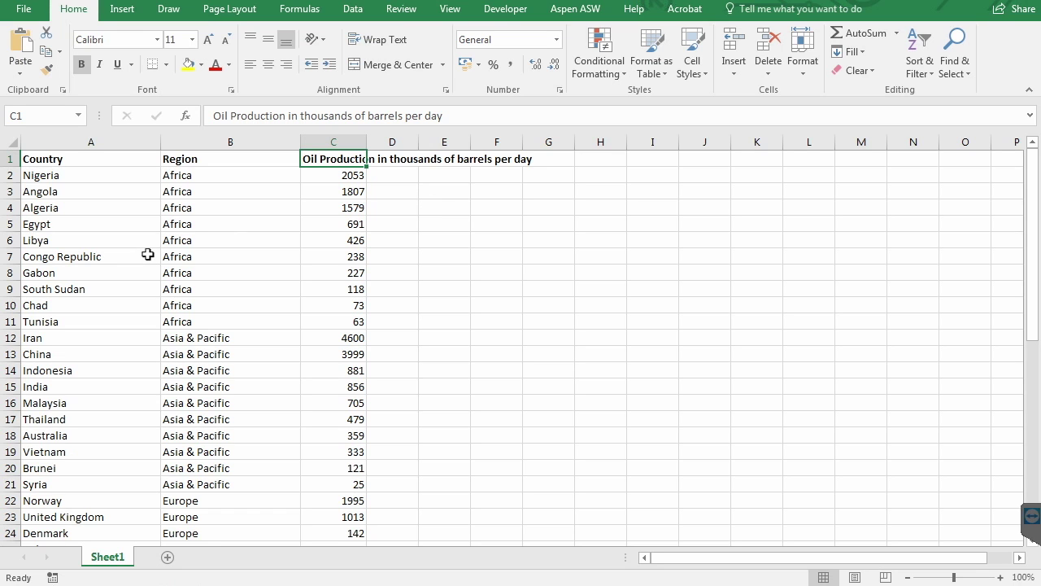
Step: Convert the range A1:C48 into a table with headers
{"action": "left_click", "coordinate": [223, 299]}
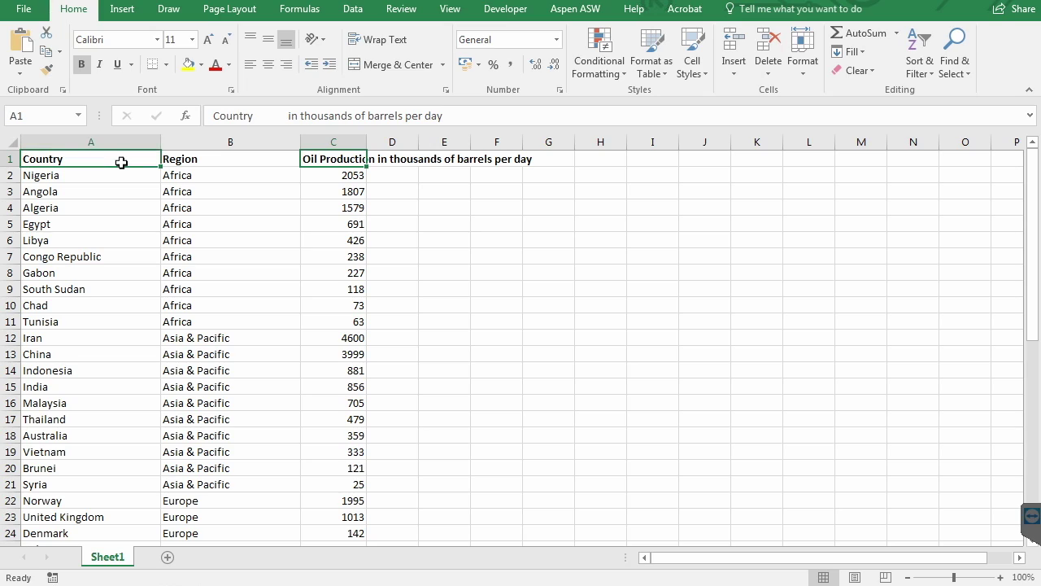
{"action": "left_click", "coordinate": [122, 10]}
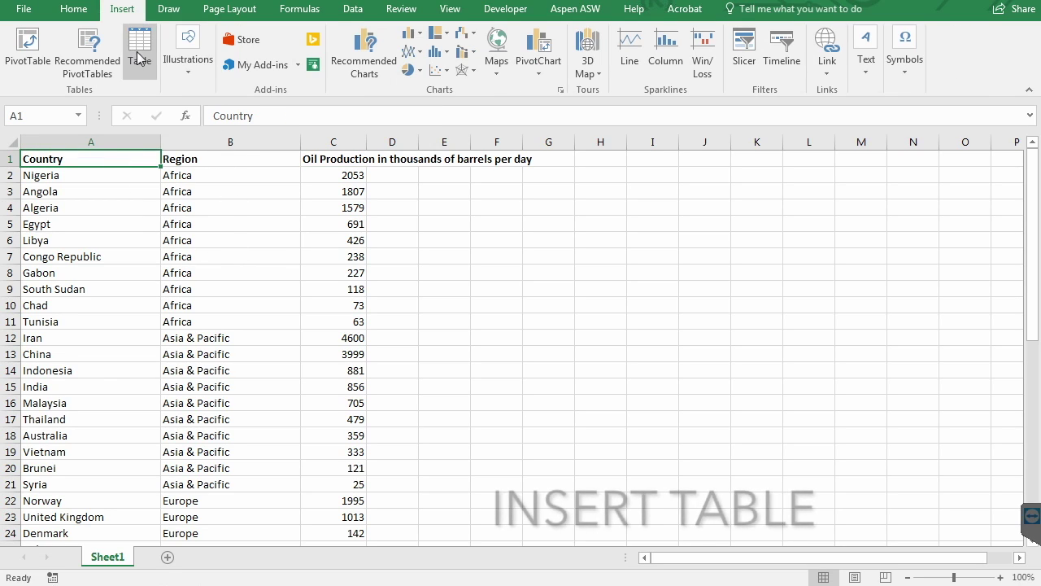
{"action": "left_click", "coordinate": [139, 50]}
{"action": "left_click_drag", "start_coordinate": [744, 342], "coordinate": [384, 254]}
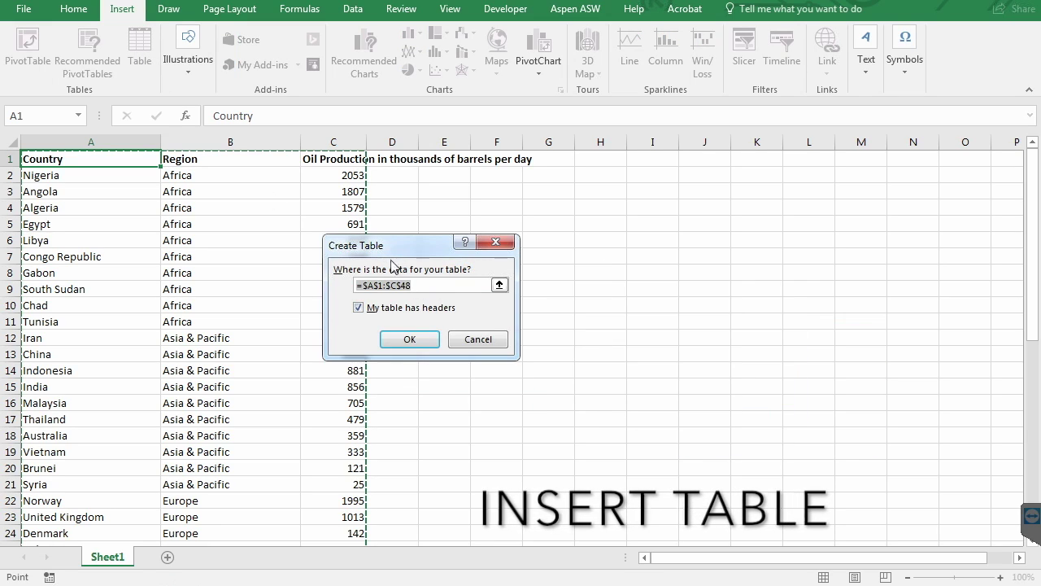
{"action": "left_click", "coordinate": [410, 340]}
{"action": "left_click", "coordinate": [316, 188]}
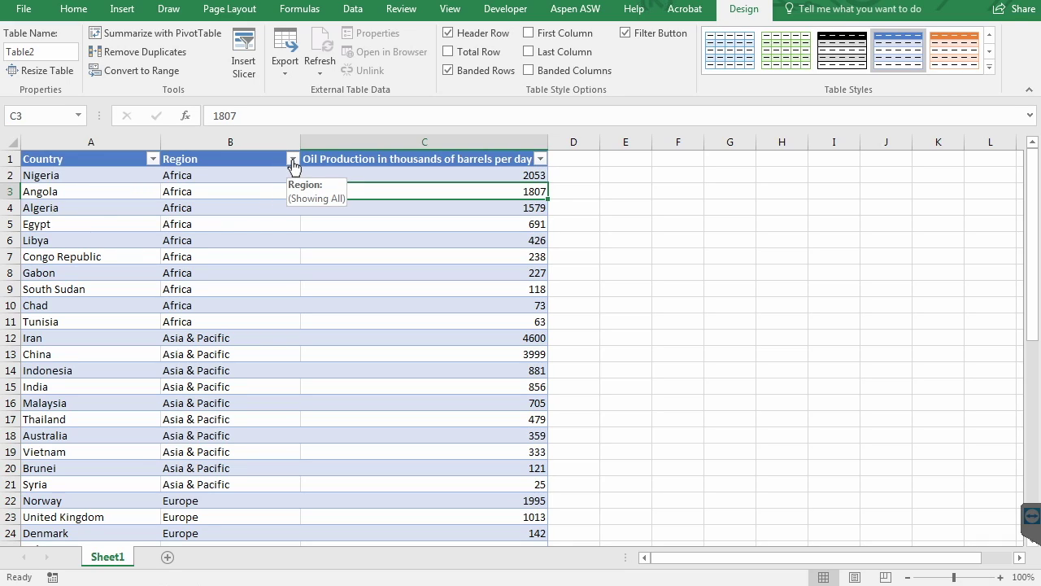
Step: Filter Region to Europe only, then add Russia and Central Asia to the filter
{"action": "left_click", "coordinate": [291, 160]}
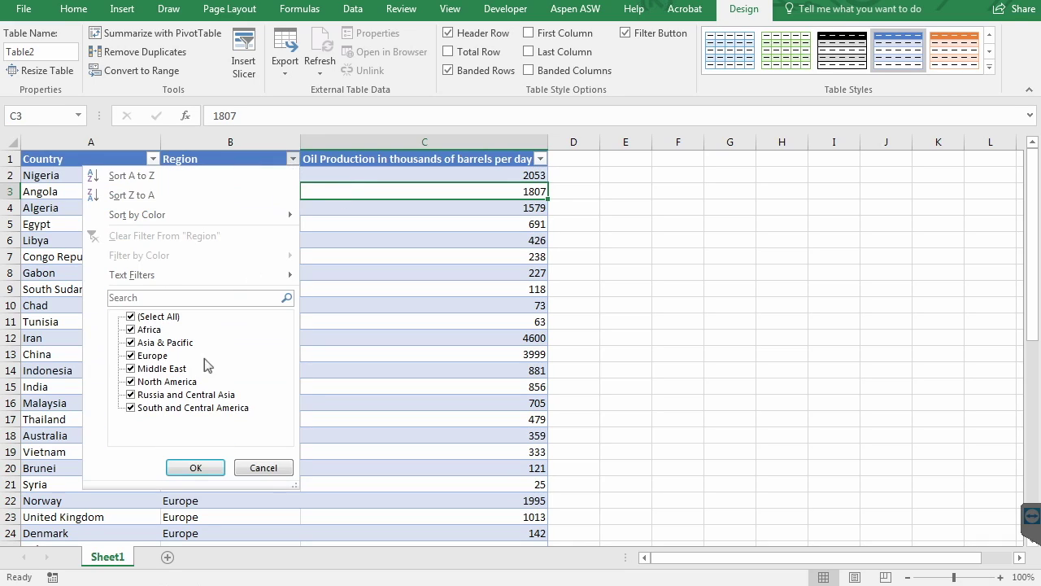
{"action": "left_click", "coordinate": [131, 317]}
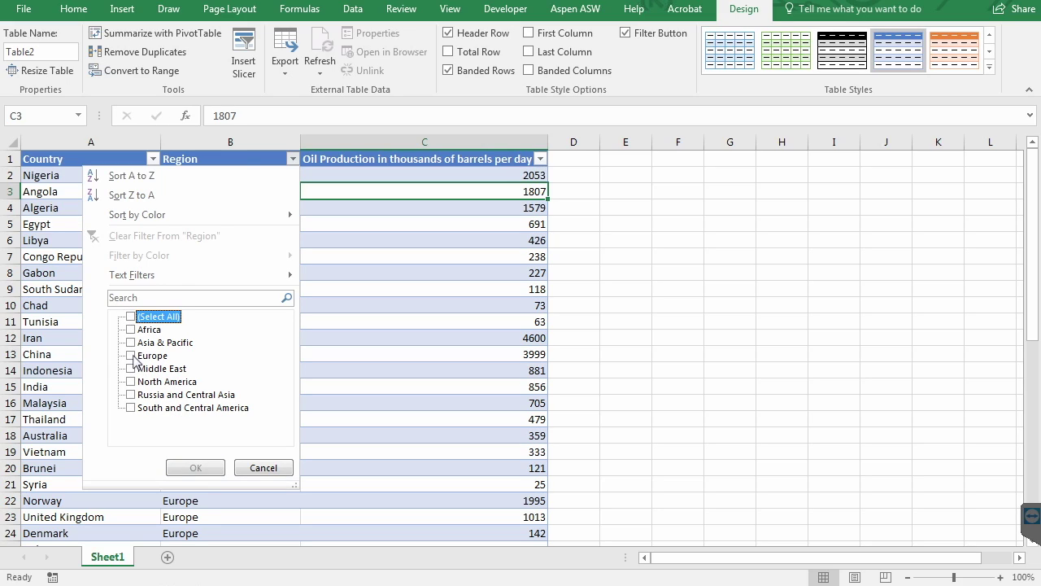
{"action": "left_click", "coordinate": [131, 356]}
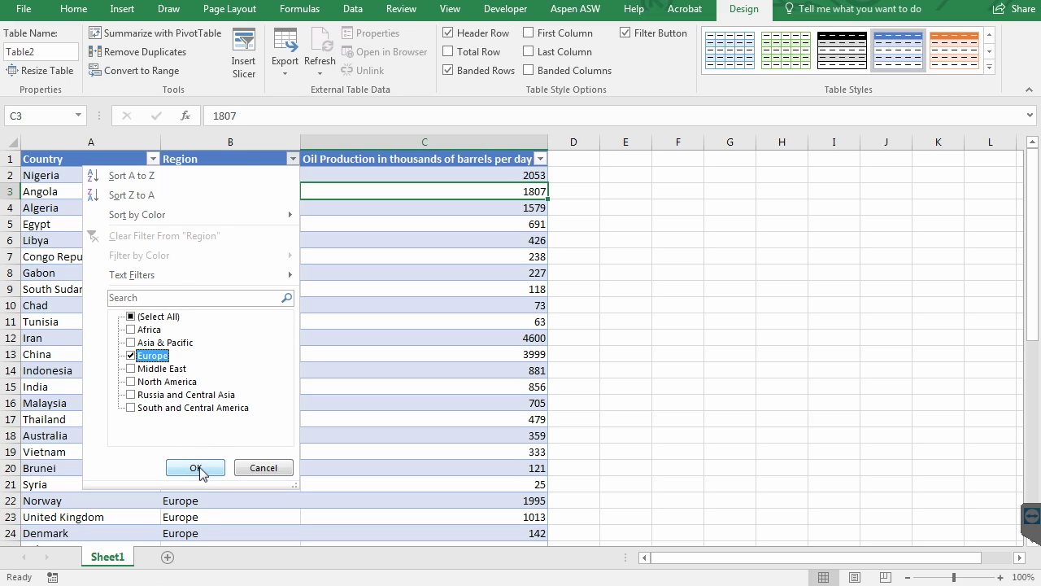
{"action": "left_click", "coordinate": [199, 468]}
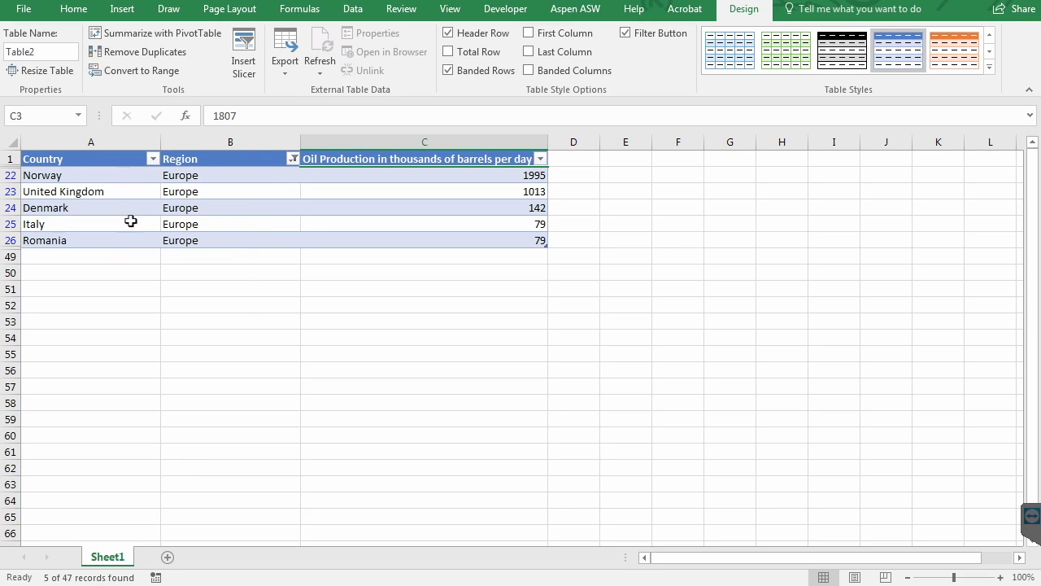
{"action": "left_click", "coordinate": [293, 158]}
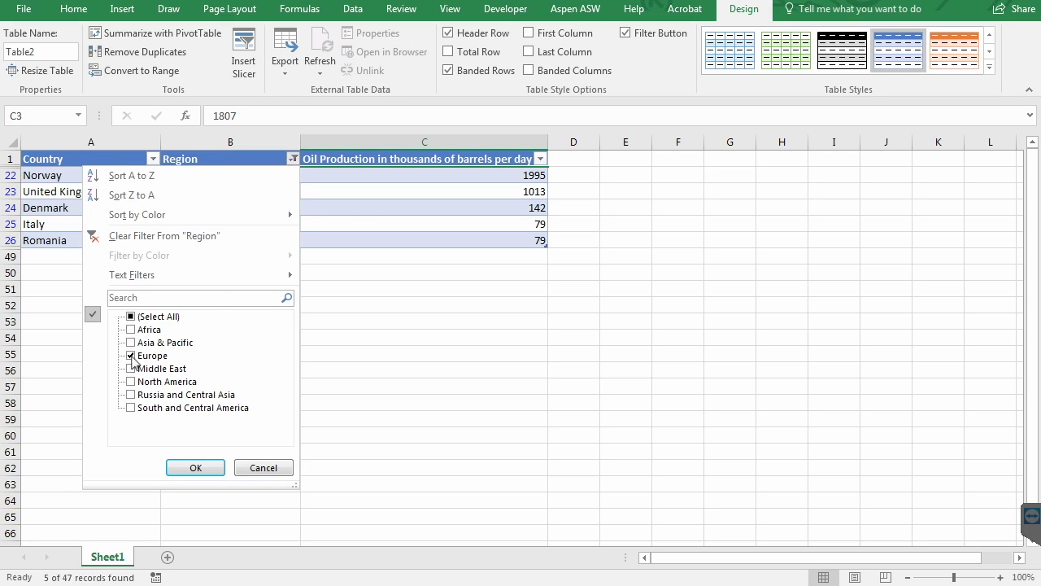
{"action": "left_click", "coordinate": [131, 395]}
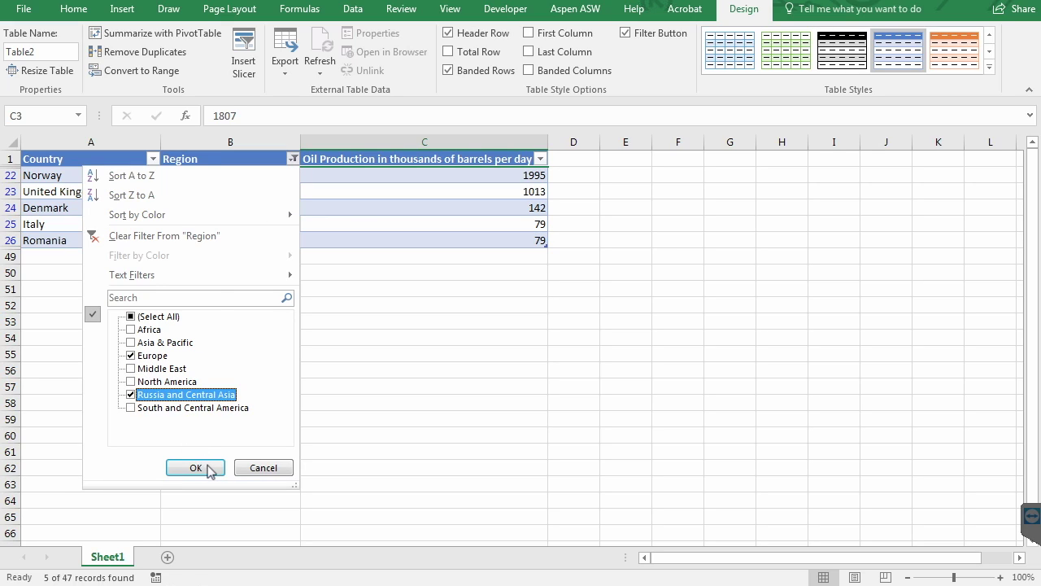
{"action": "left_click", "coordinate": [200, 469]}
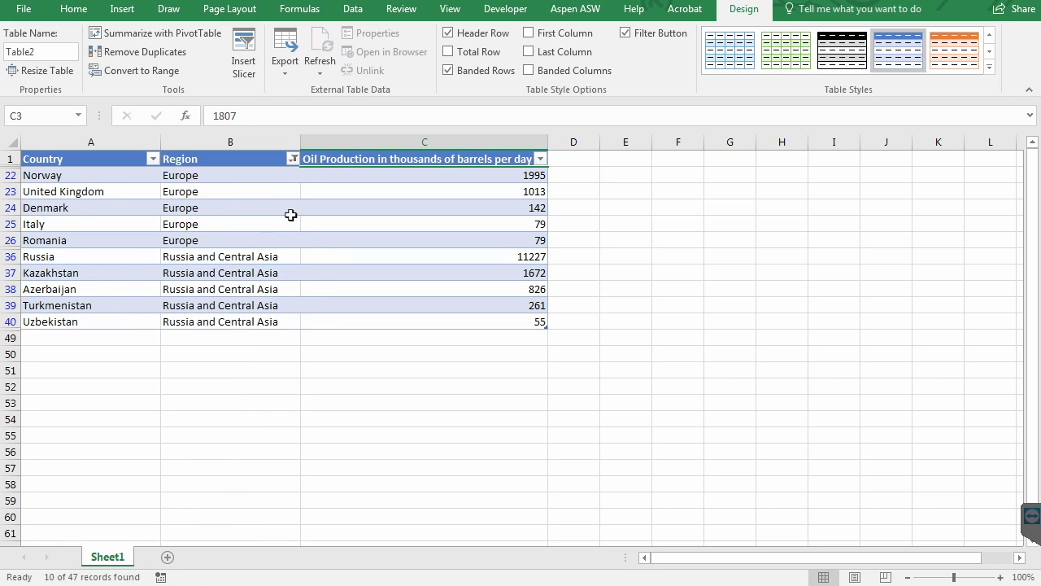
Step: Clear the Region filter so all rows show again
{"action": "mouse_move", "coordinate": [294, 168]}
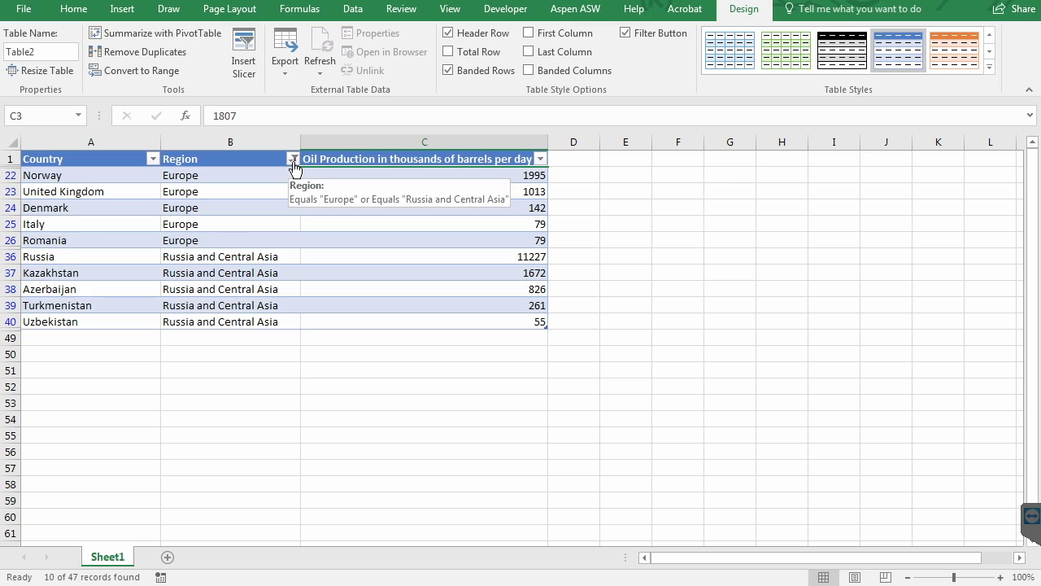
{"action": "left_click", "coordinate": [294, 160]}
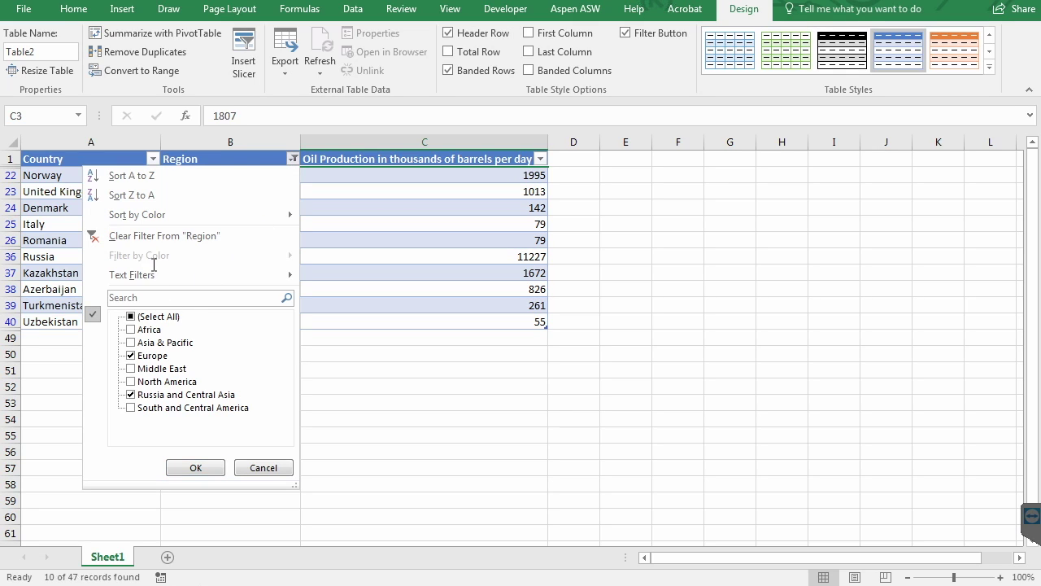
{"action": "left_click", "coordinate": [155, 236]}
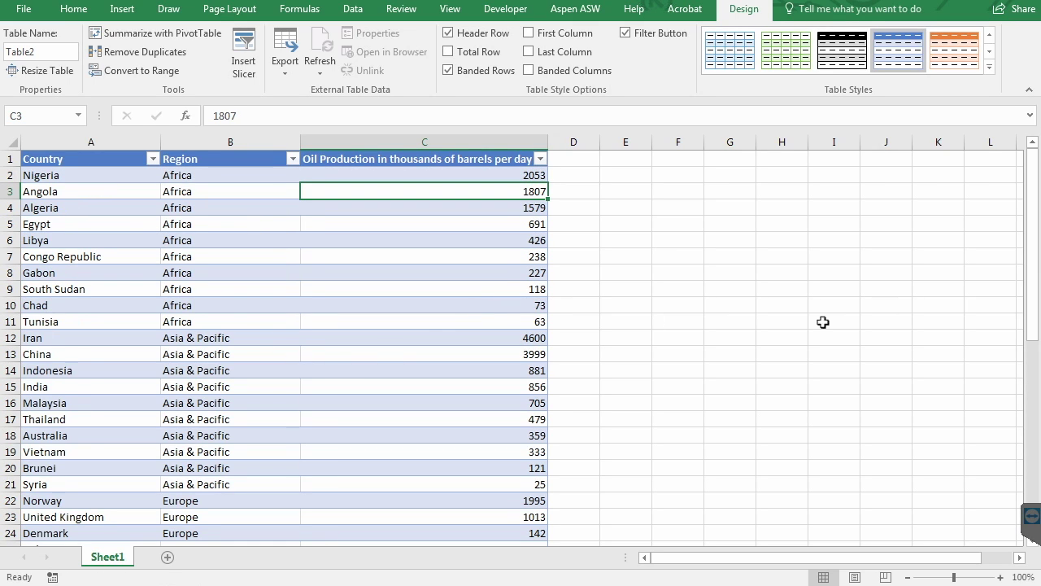
{"action": "mouse_move", "coordinate": [1034, 295]}
{"action": "left_mouse_down"}
{"action": "mouse_move", "coordinate": [1036, 426]}
{"action": "mouse_move", "coordinate": [1034, 294]}
{"action": "left_mouse_up"}
{"action": "left_click", "coordinate": [678, 254]}
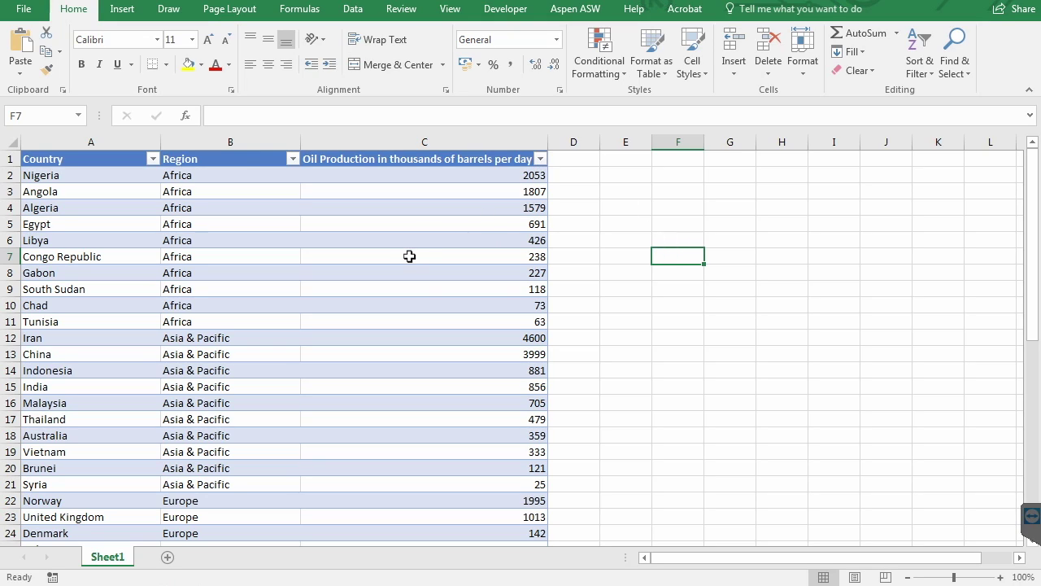
Step: Filter Region to Africa only, then switch the filter to Europe only
{"action": "left_click", "coordinate": [292, 159]}
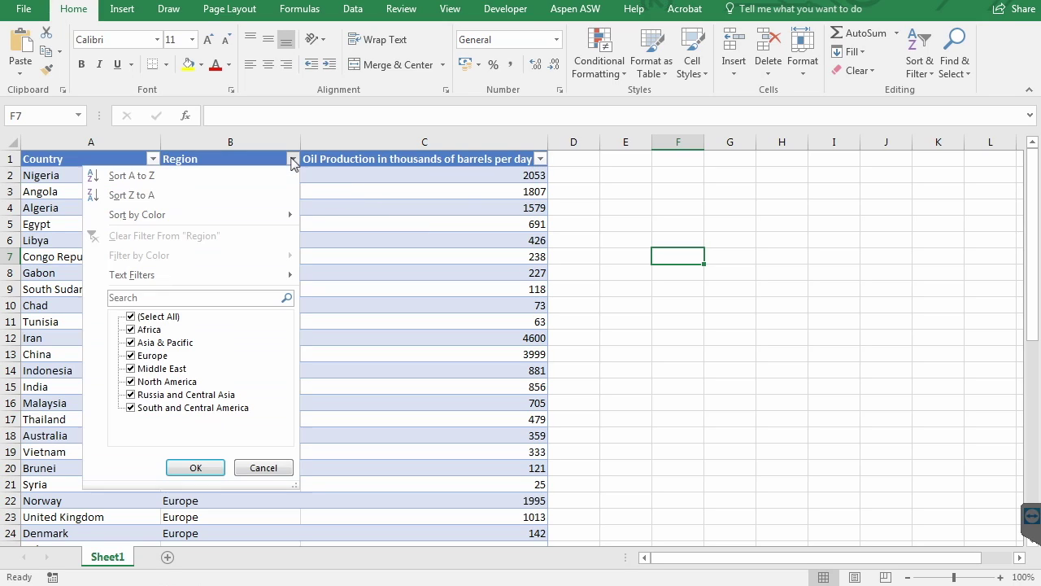
{"action": "left_click", "coordinate": [131, 317]}
{"action": "left_click", "coordinate": [131, 330]}
{"action": "left_click", "coordinate": [199, 467]}
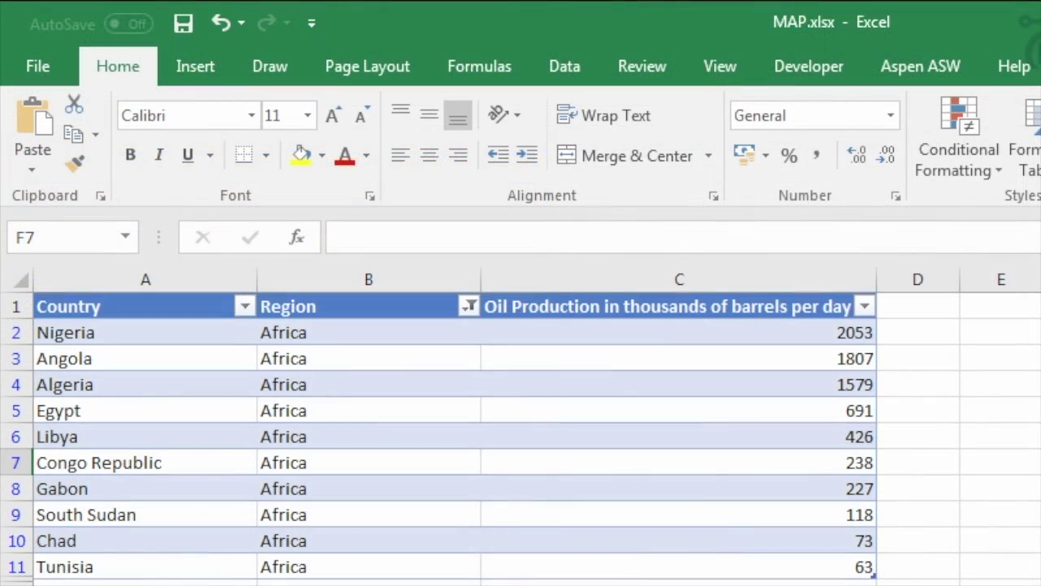
{"action": "left_click", "coordinate": [469, 306]}
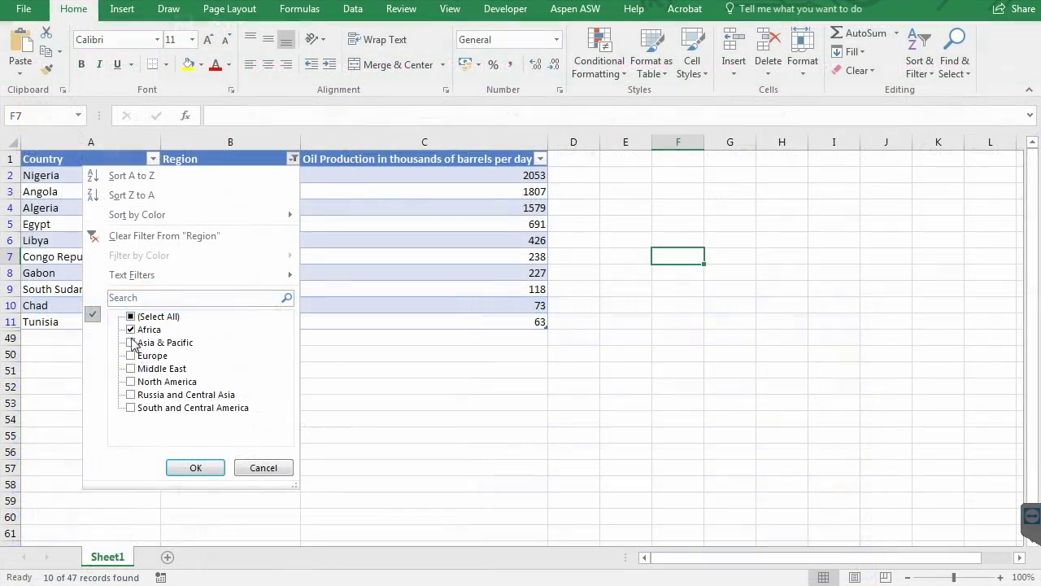
{"action": "left_click", "coordinate": [131, 355]}
{"action": "left_click", "coordinate": [131, 329]}
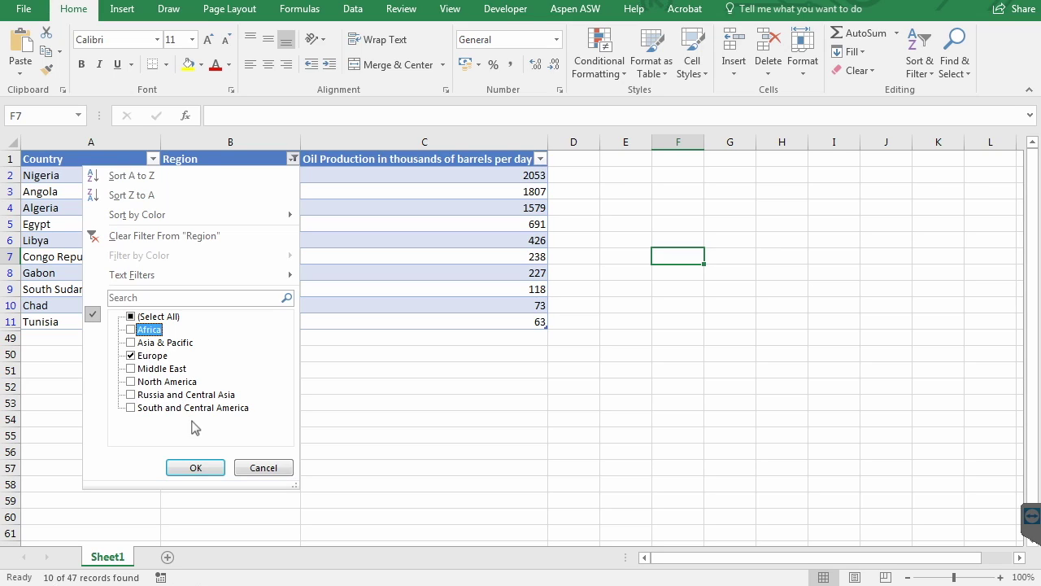
{"action": "left_click", "coordinate": [196, 468]}
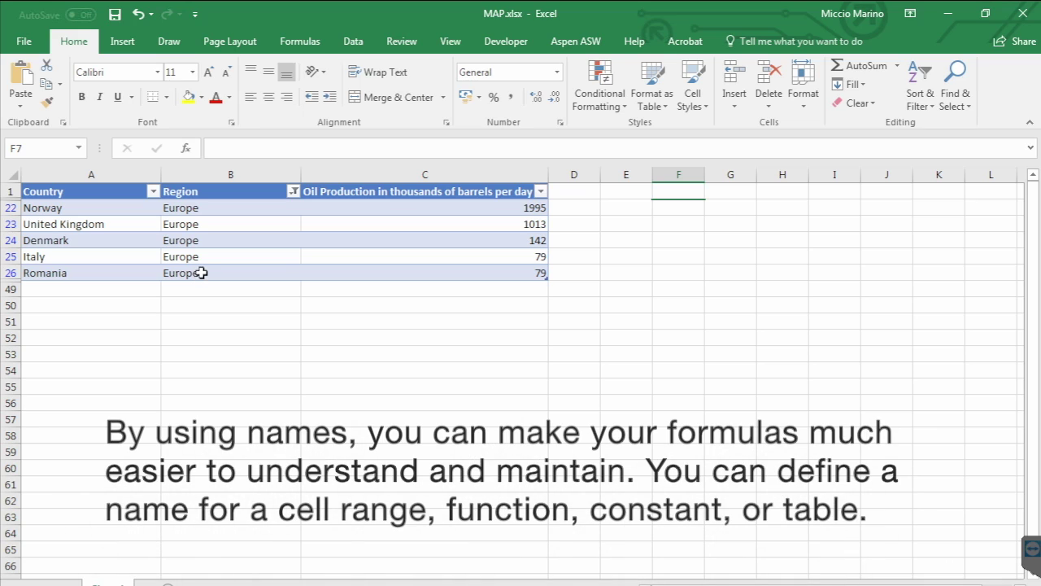
Step: Start a new name in Name Manager from the Formulas tab
{"action": "left_click", "coordinate": [303, 45]}
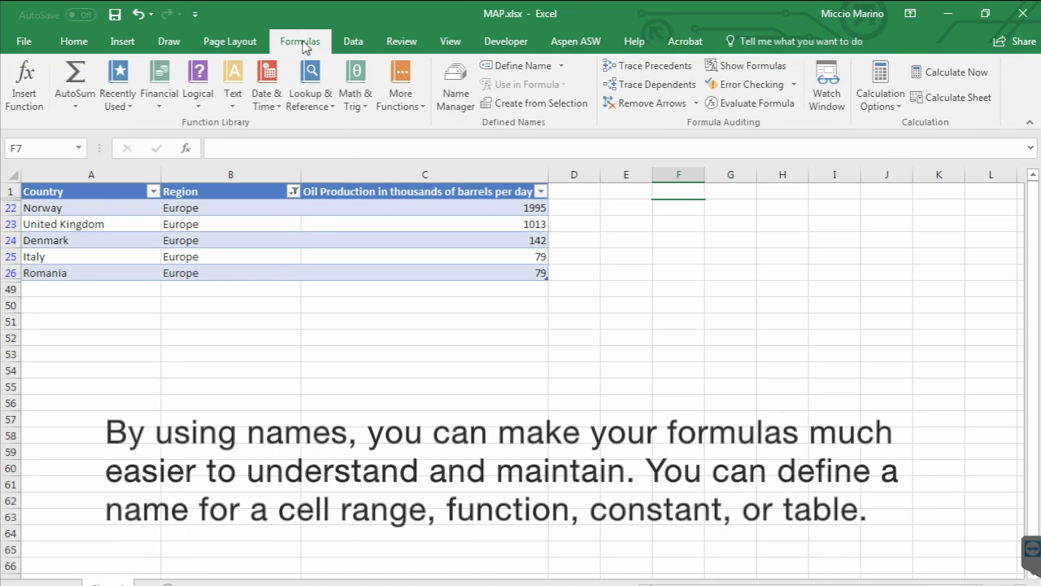
{"action": "left_click", "coordinate": [456, 90]}
{"action": "left_click_drag", "start_coordinate": [400, 144], "coordinate": [672, 226]}
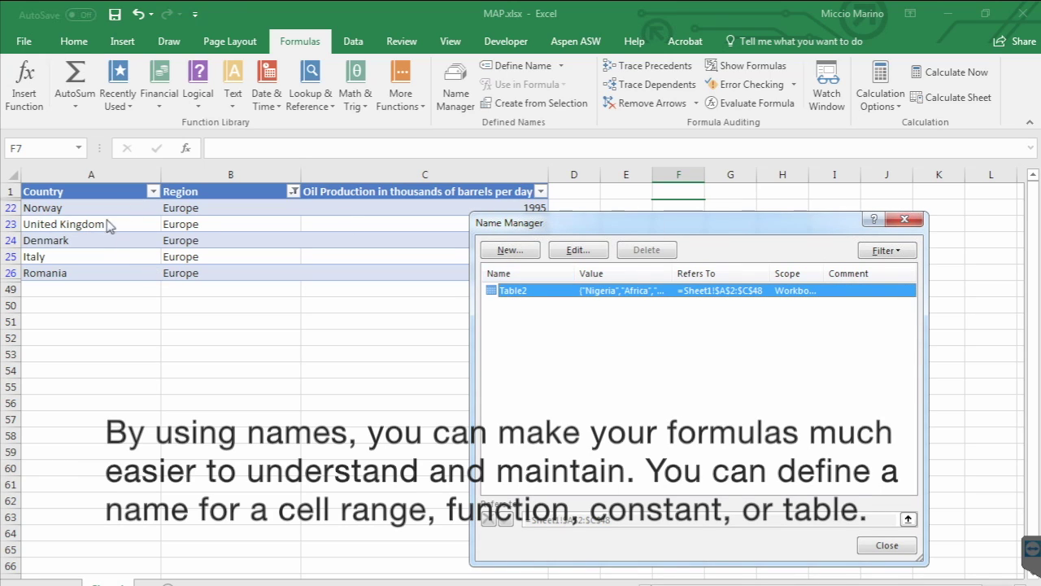
{"action": "left_click", "coordinate": [534, 253]}
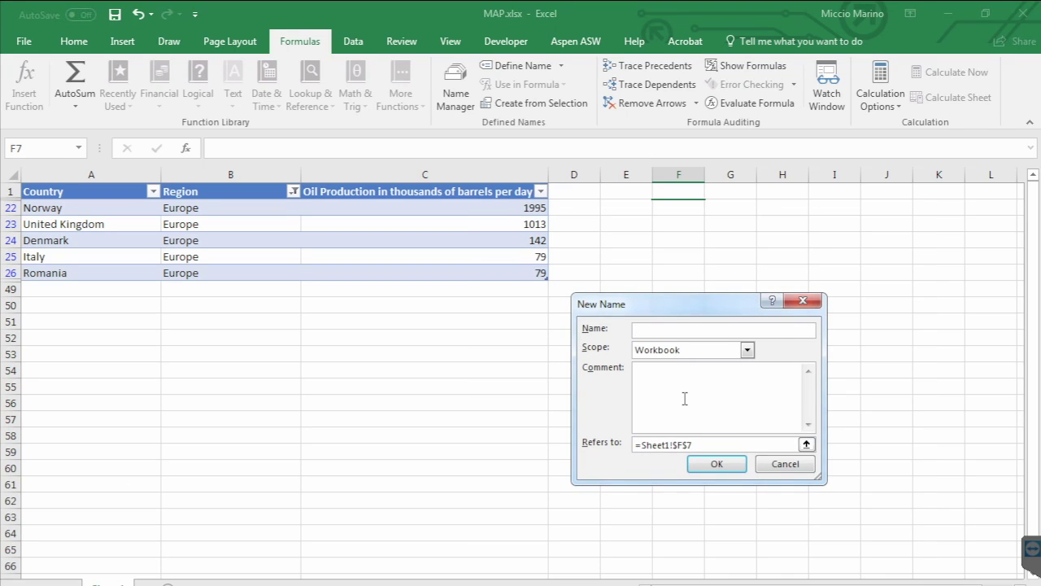
Step: Define COUNTRY as =OFFSET(Table2[[#Headers];[Country]];1;0;COUNTA(Sheet1!$A:$A)-1;1)
{"action": "type", "text": "COUNTRY"}
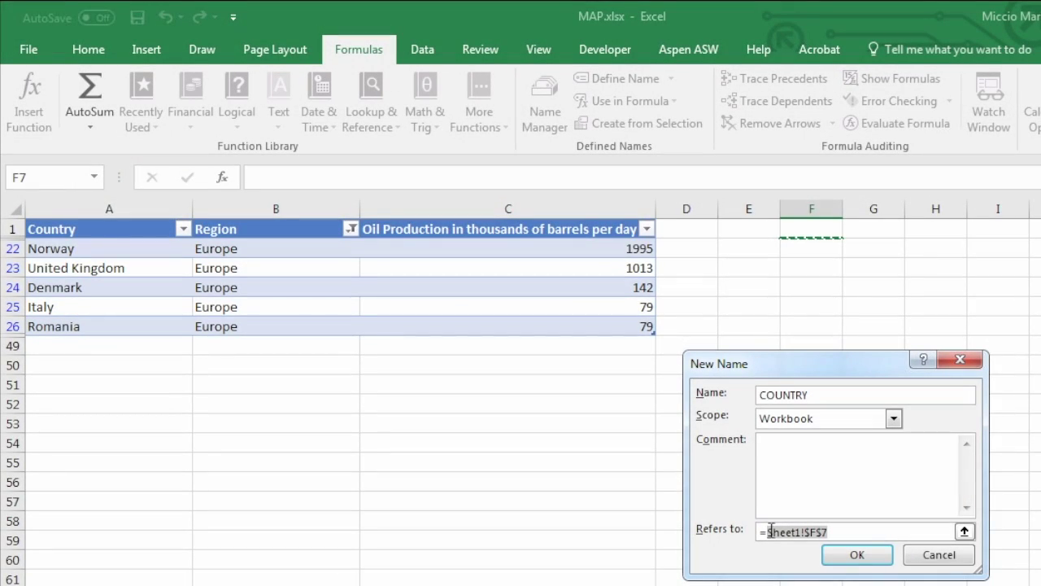
{"action": "type", "text": "OF"}
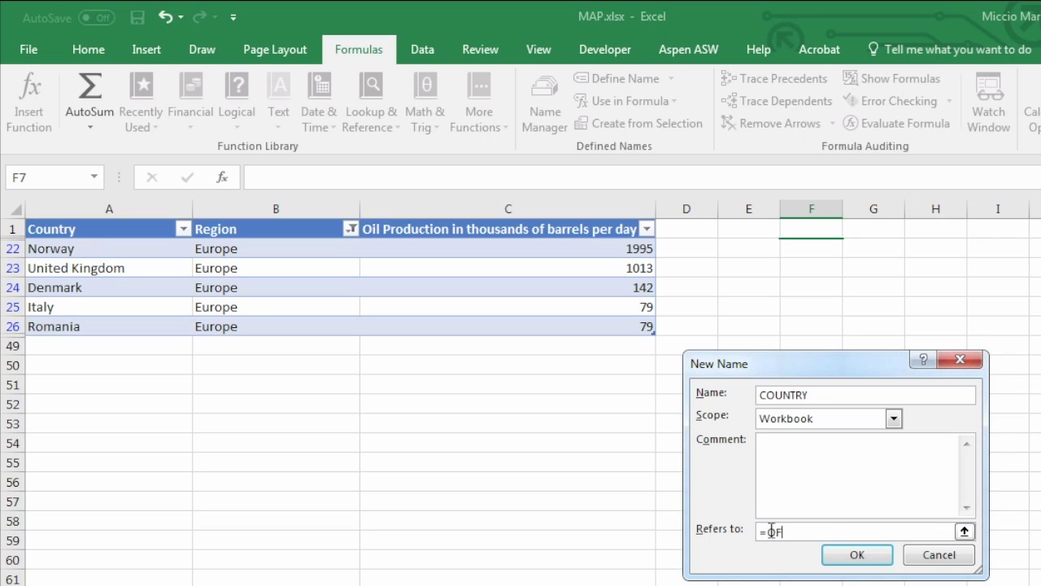
{"action": "type", "text": "FSET("}
{"action": "left_click", "coordinate": [124, 229]}
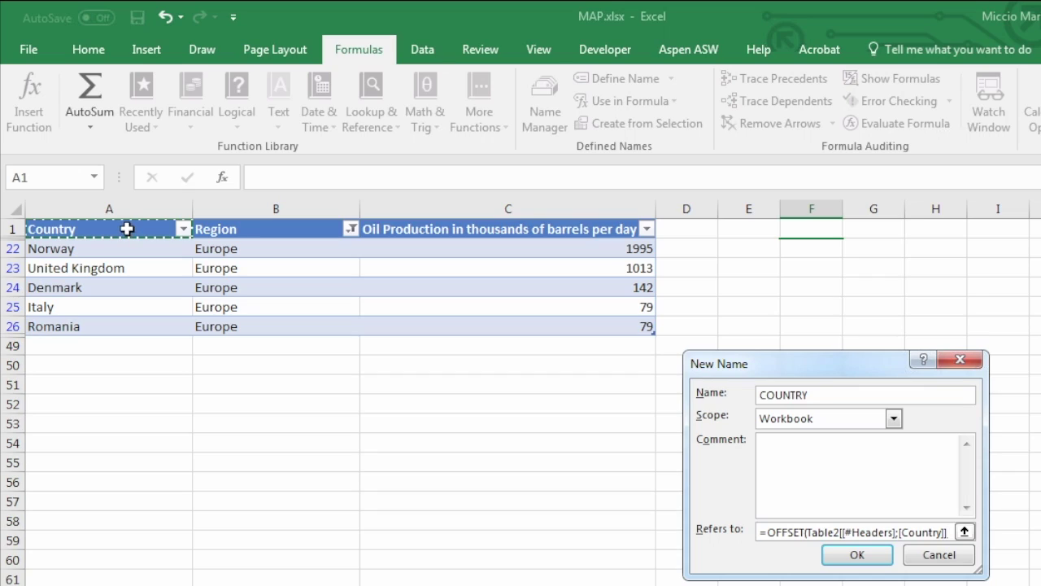
{"action": "type", "text": ";1"}
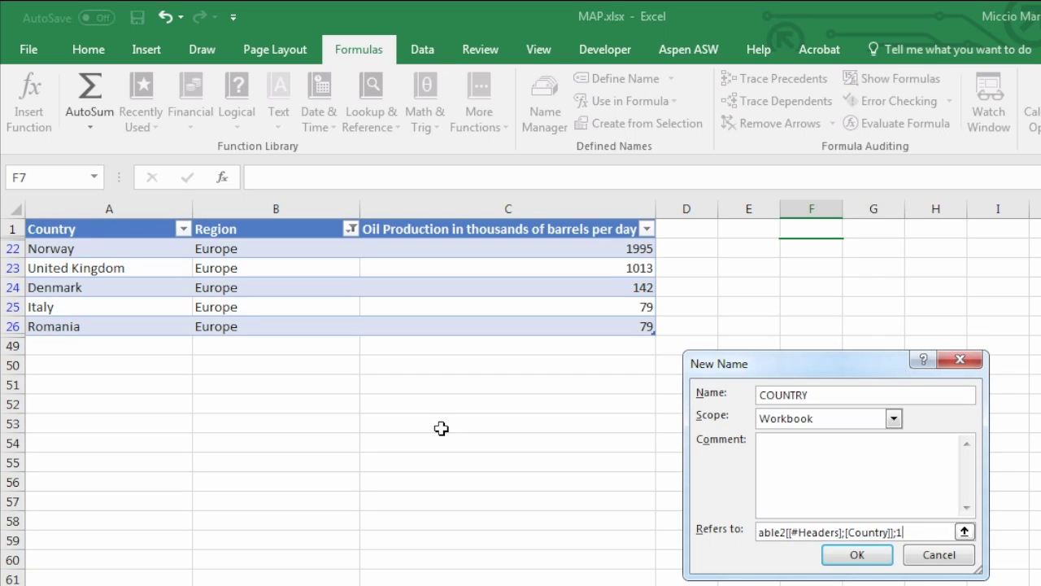
{"action": "type", "text": ";0;COUNTA"}
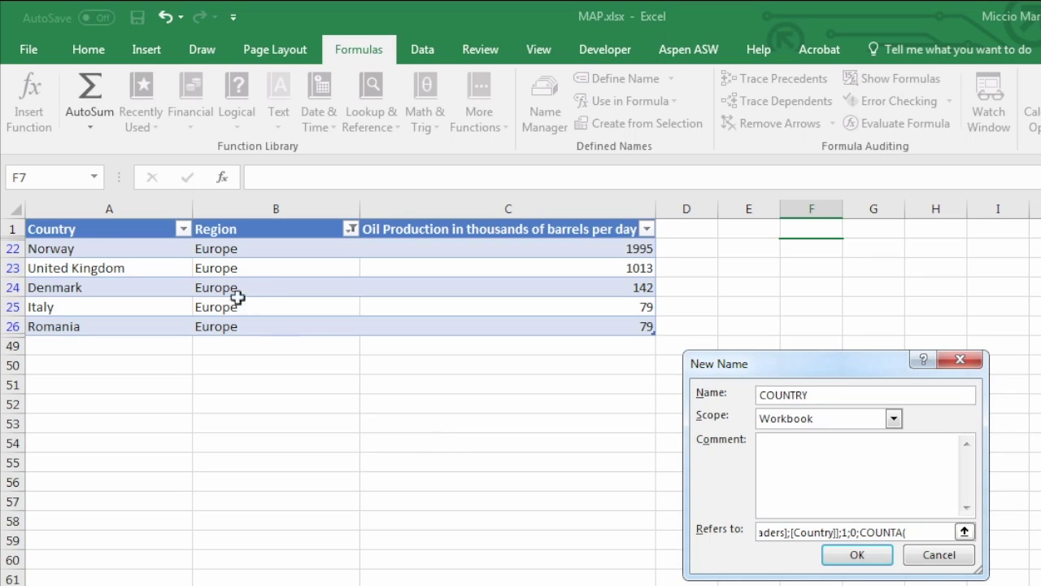
{"action": "type", "text": "("}
{"action": "left_click", "coordinate": [131, 205]}
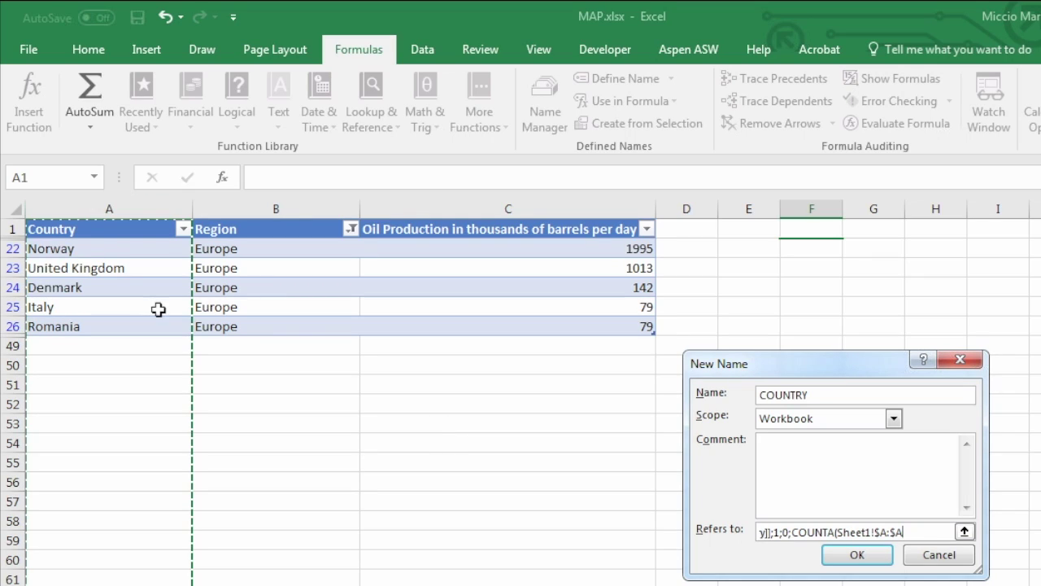
{"action": "type", "text": ")-1"}
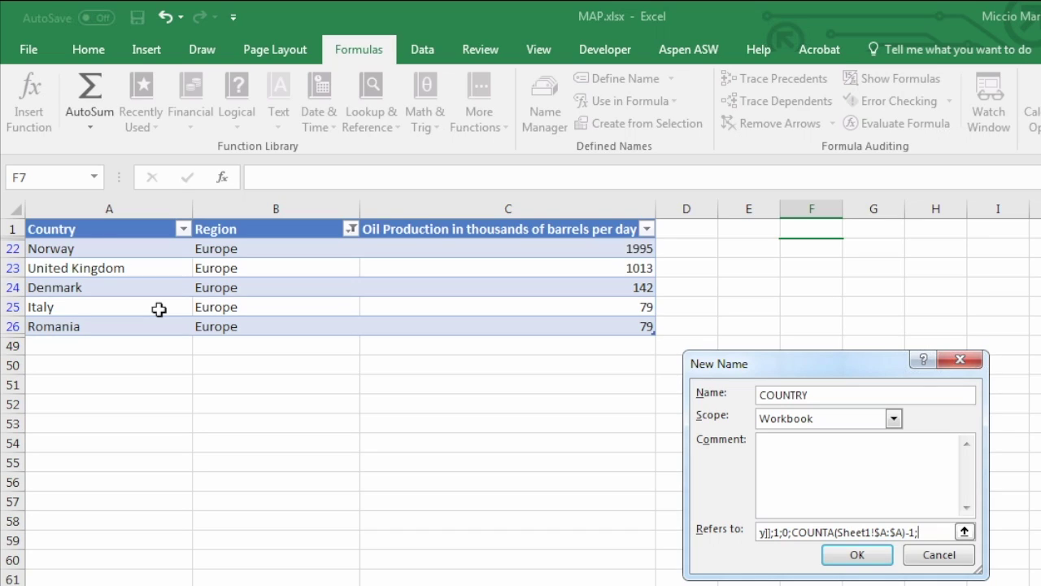
{"action": "type", "text": ";1)"}
{"action": "left_click_drag", "start_coordinate": [927, 533], "coordinate": [726, 532]}
{"action": "key", "text": "ctrl+c"}
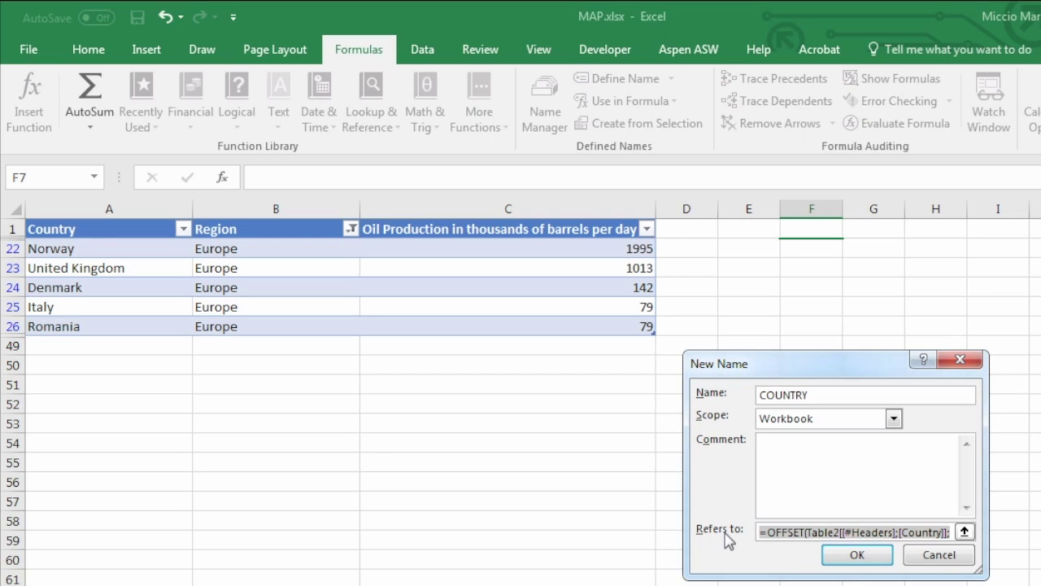
{"action": "left_click", "coordinate": [855, 555]}
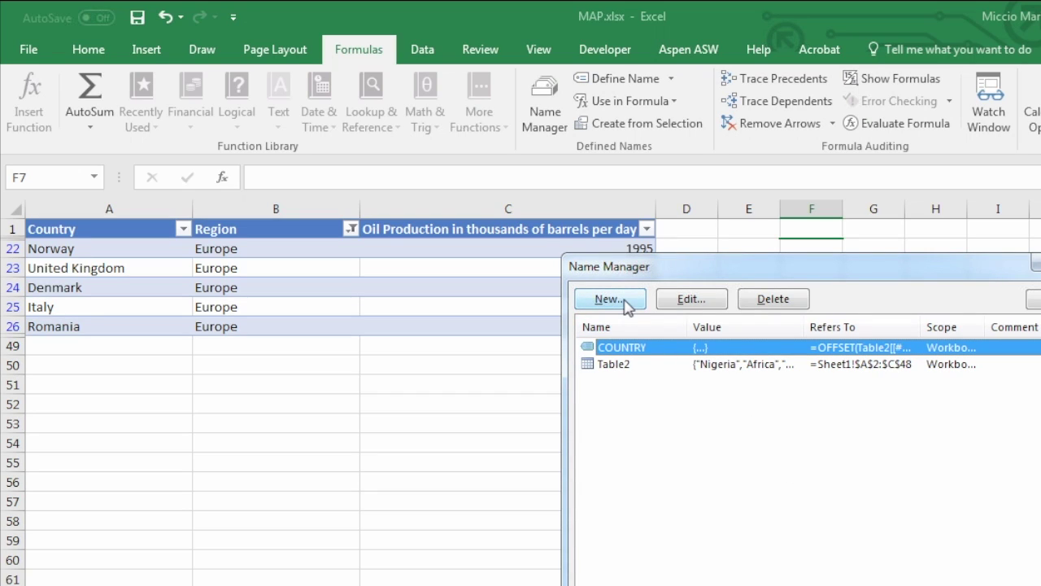
Step: Define OIL as the pasted OFFSET formula pointed at the Oil Production header, then close Name Manager
{"action": "left_click", "coordinate": [623, 300]}
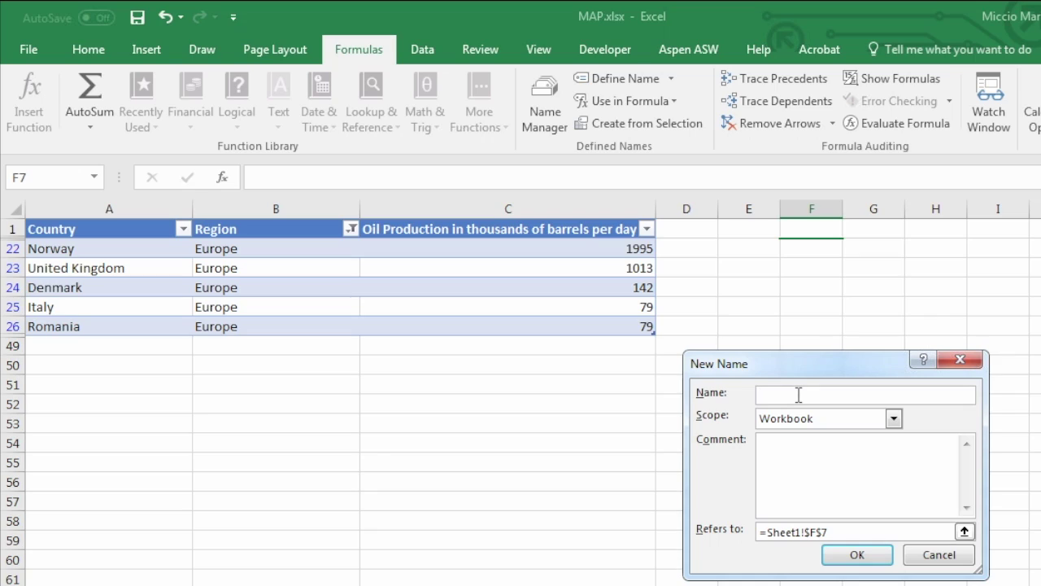
{"action": "type", "text": "OL"}
{"action": "type", "text": "L"}
{"action": "left_click_drag", "start_coordinate": [814, 532], "coordinate": [753, 530]}
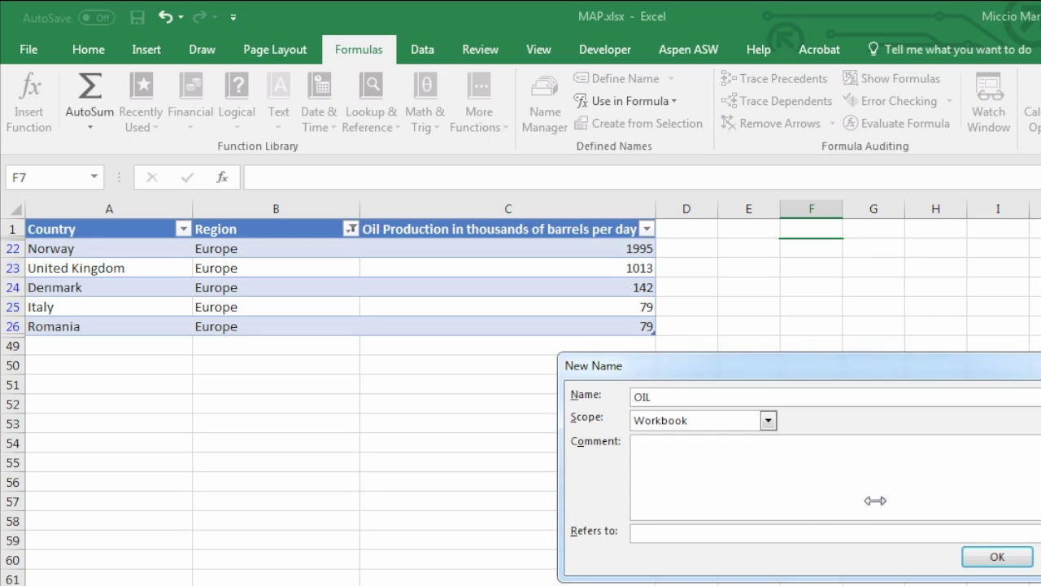
{"action": "key", "text": "ctrl+v"}
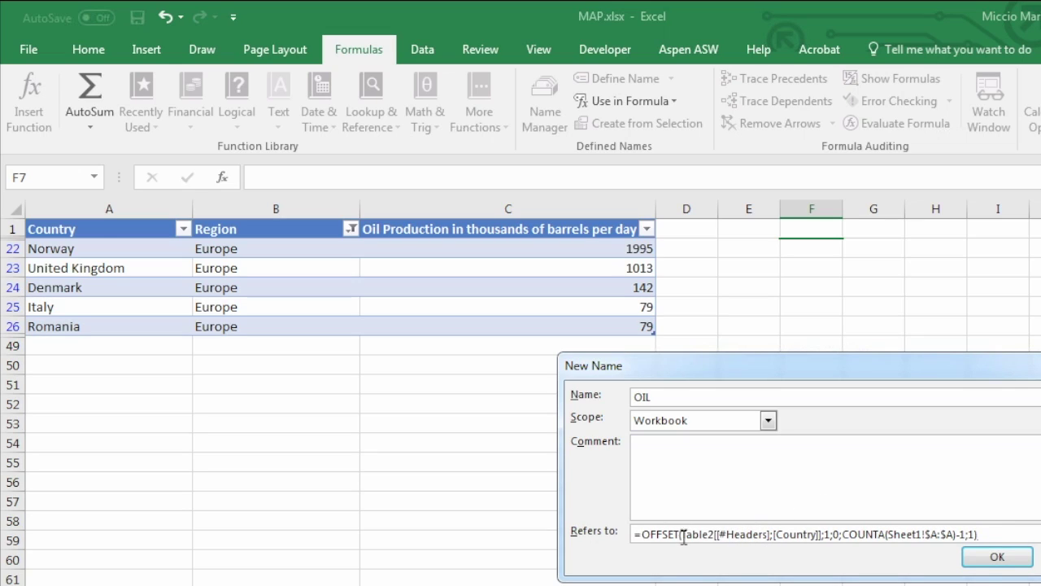
{"action": "left_click_drag", "start_coordinate": [680, 537], "coordinate": [823, 538]}
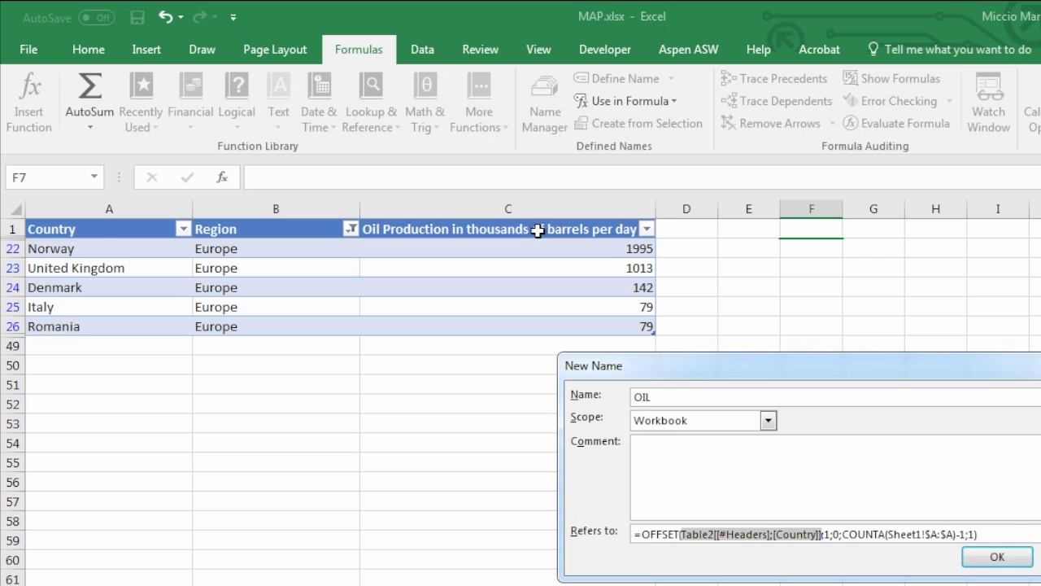
{"action": "left_click", "coordinate": [538, 231]}
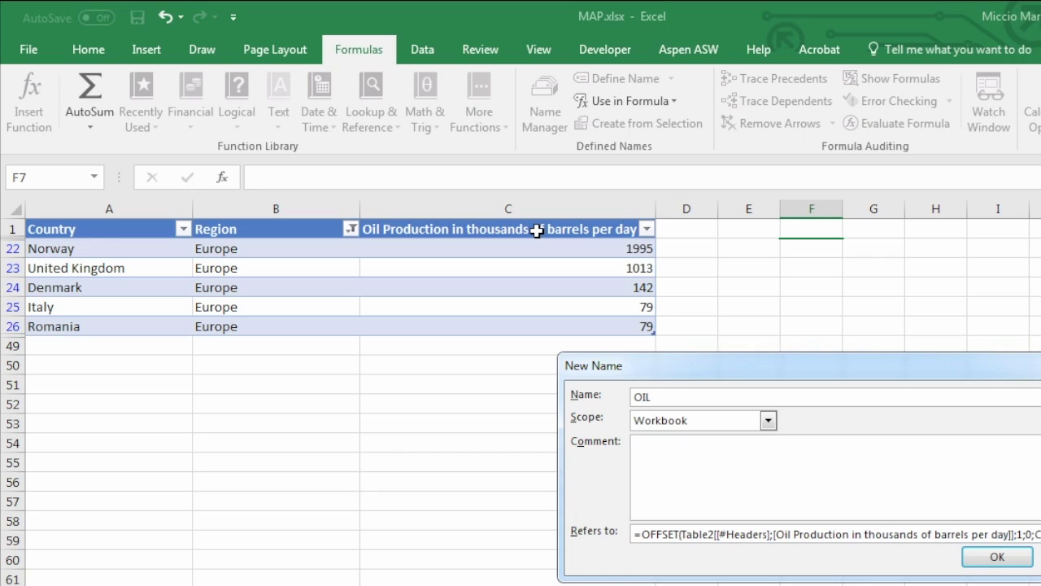
{"action": "left_click", "coordinate": [997, 558]}
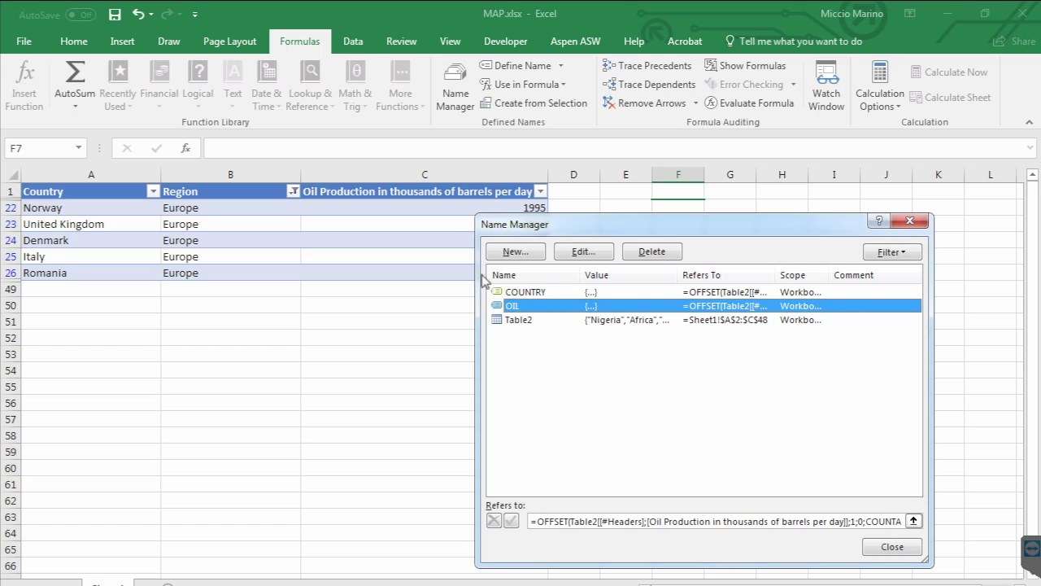
{"action": "left_click", "coordinate": [891, 547]}
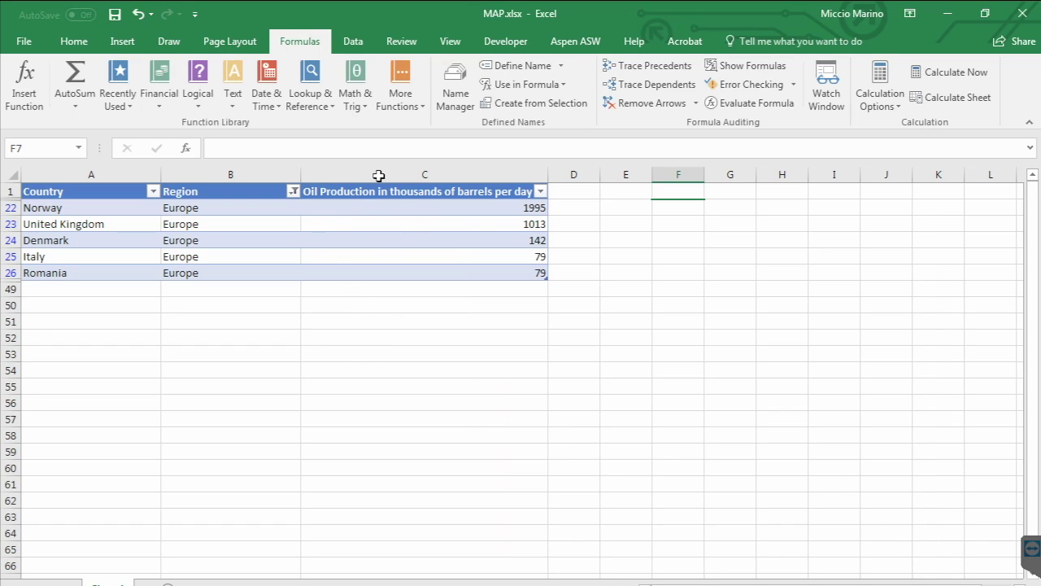
Step: Insert a Filled Map chart and open its Select Data dialog
{"action": "left_click", "coordinate": [122, 41]}
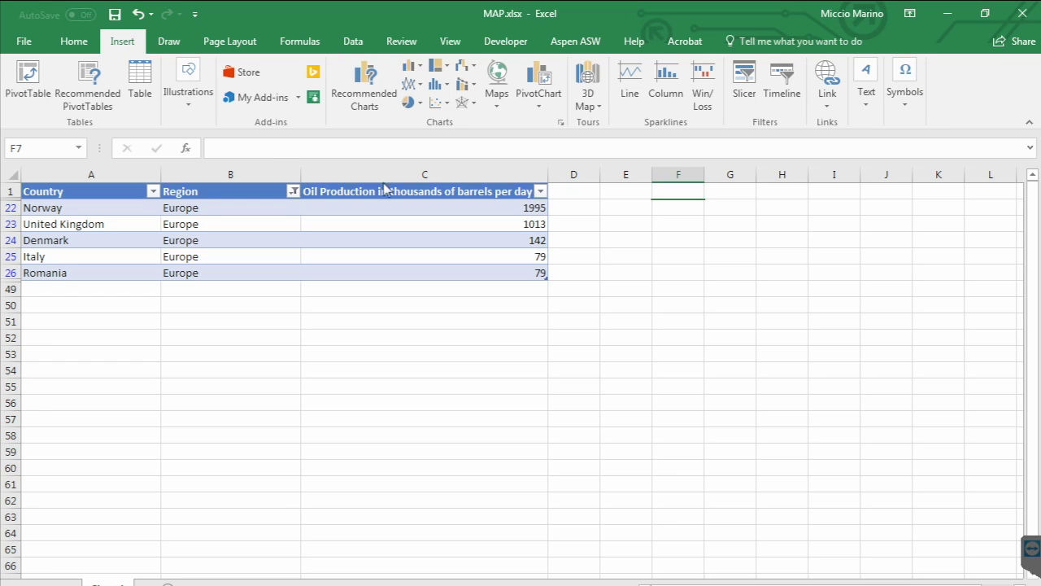
{"action": "left_click", "coordinate": [496, 87]}
{"action": "left_click", "coordinate": [509, 159]}
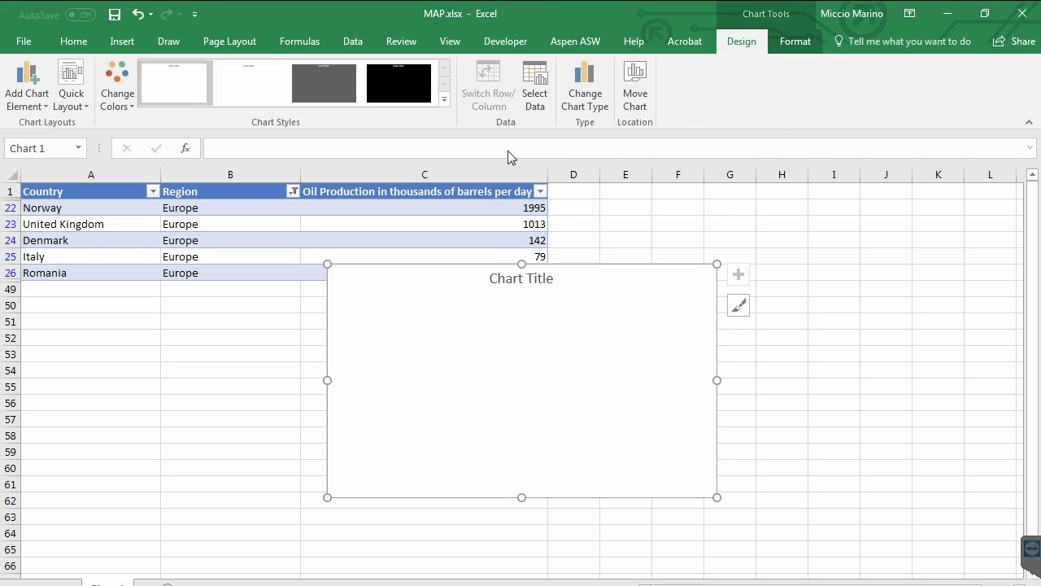
{"action": "right_click", "coordinate": [505, 382]}
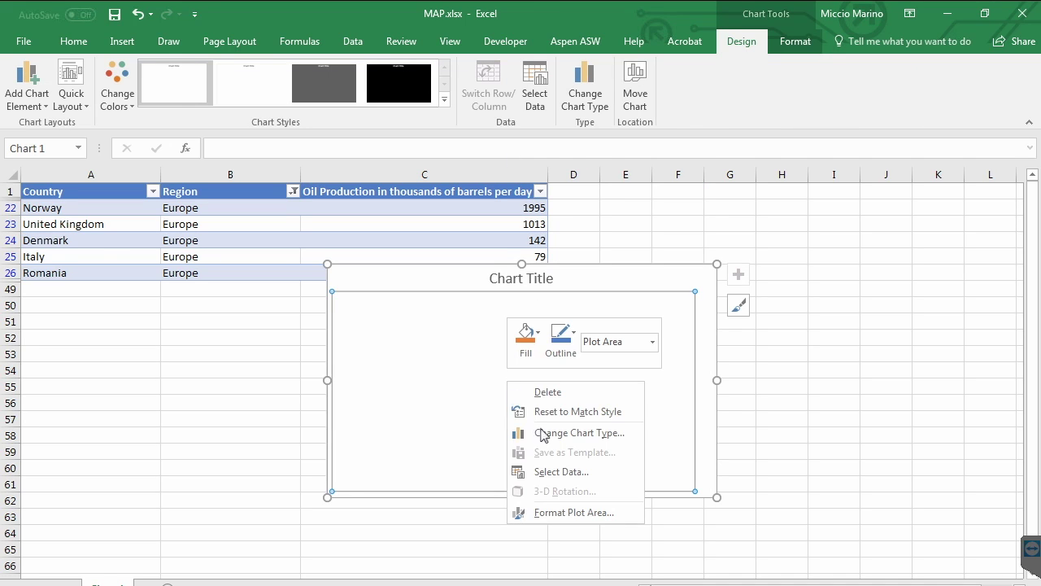
{"action": "left_click", "coordinate": [563, 476]}
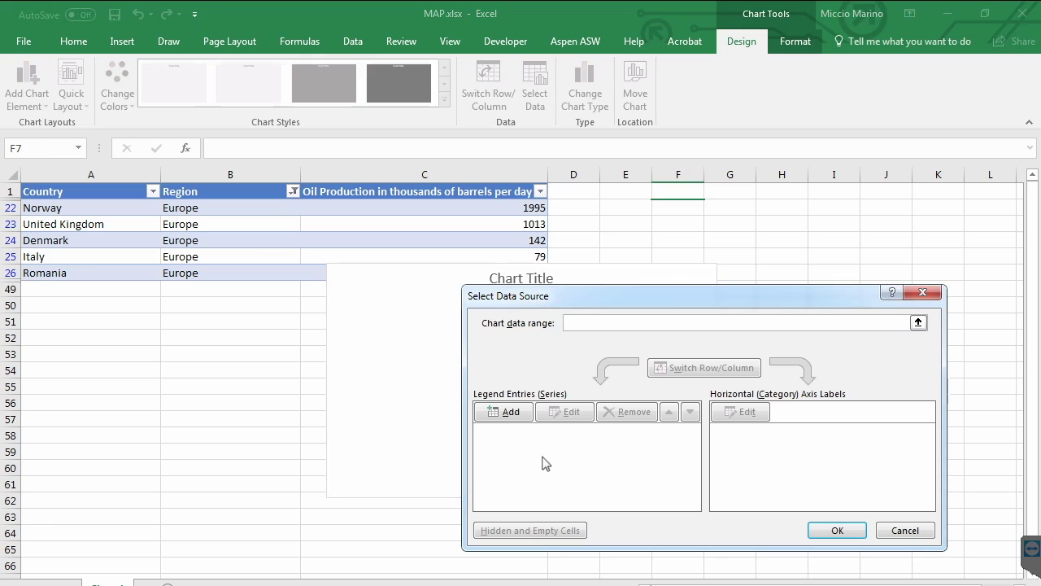
Step: Add a series named 'OIL MAP' with values =MAP.xlsx!OIL
{"action": "left_click", "coordinate": [502, 344]}
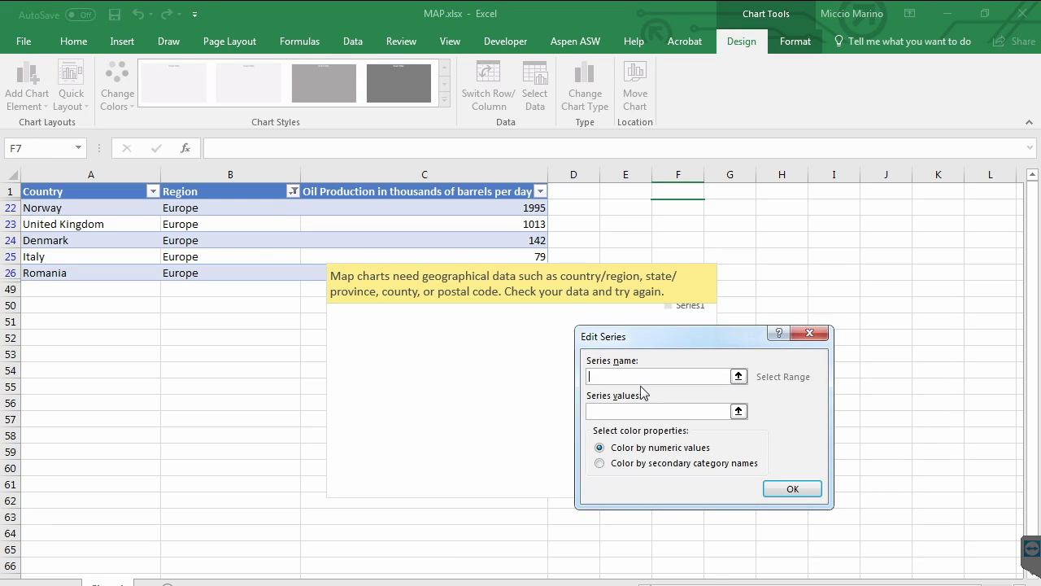
{"action": "type", "text": "OIL MAP"}
{"action": "left_click", "coordinate": [717, 409]}
{"action": "type", "text": "="}
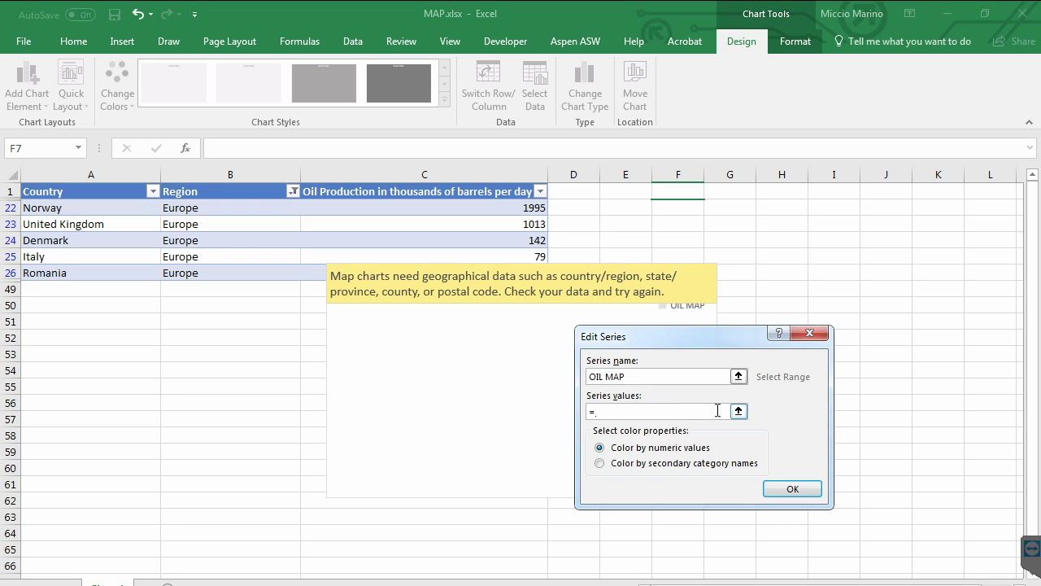
{"action": "type", "text": "OIL"}
{"action": "key", "text": "Left"}
{"action": "key", "text": "Left"}
{"action": "key", "text": "Left"}
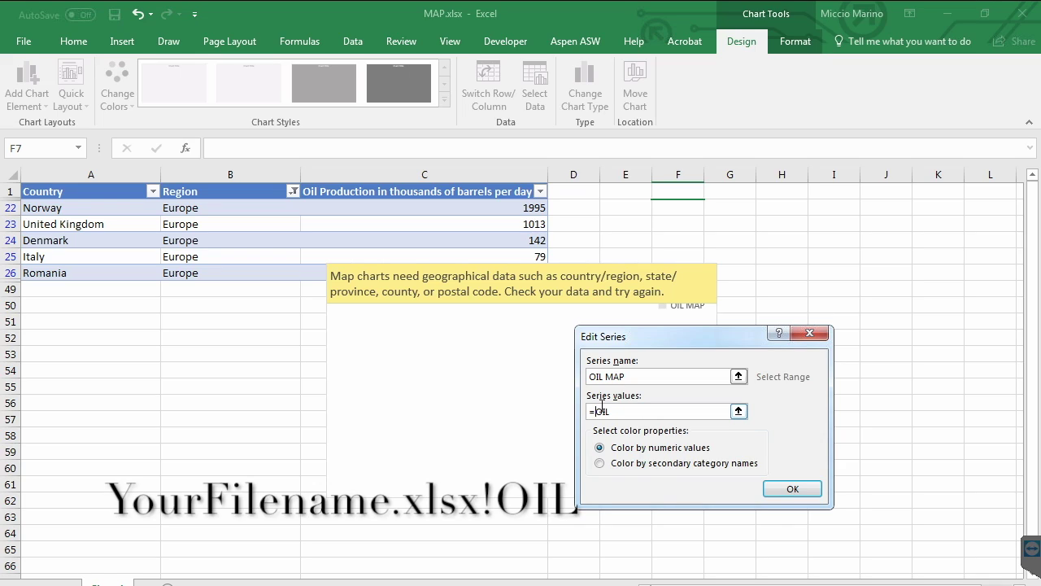
{"action": "type", "text": "MAP.xlsx!"}
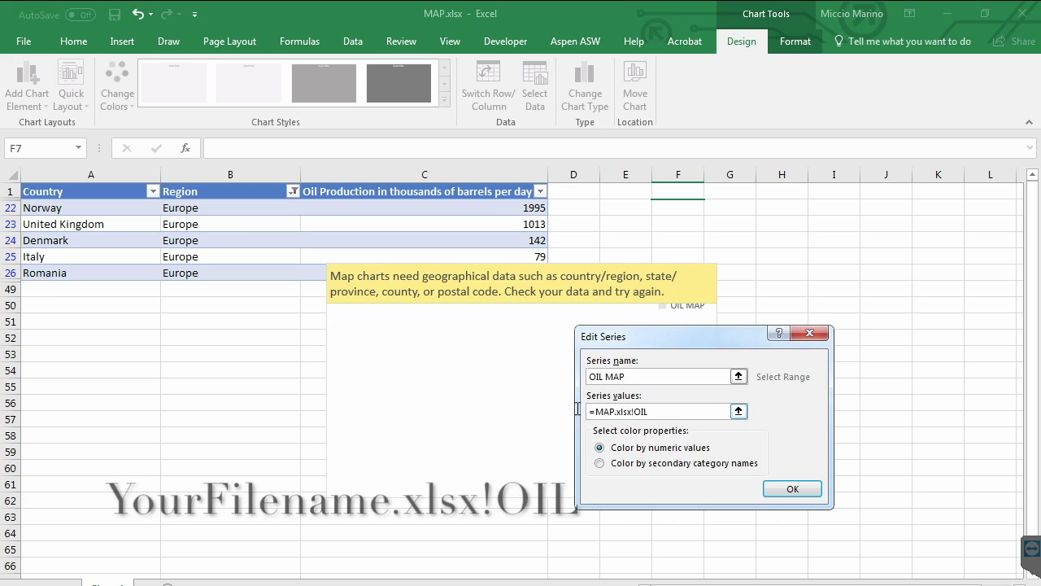
{"action": "left_click_drag", "start_coordinate": [648, 411], "coordinate": [577, 408]}
{"action": "key", "text": "ctrl+c"}
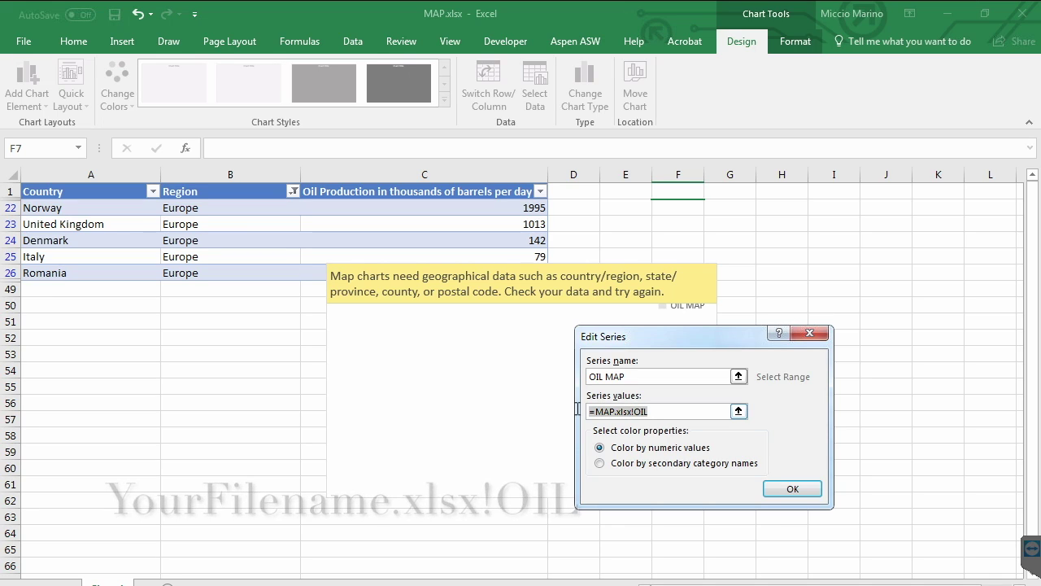
{"action": "left_click", "coordinate": [783, 489]}
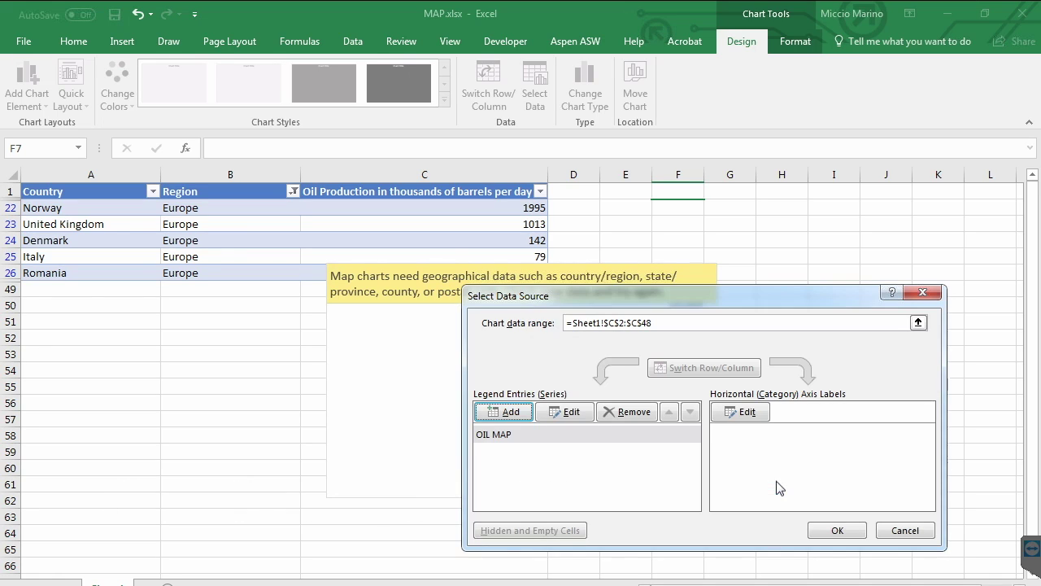
Step: Set the axis labels to =MAP.xlsx!COUNTRY and apply the chart data
{"action": "left_click", "coordinate": [745, 411]}
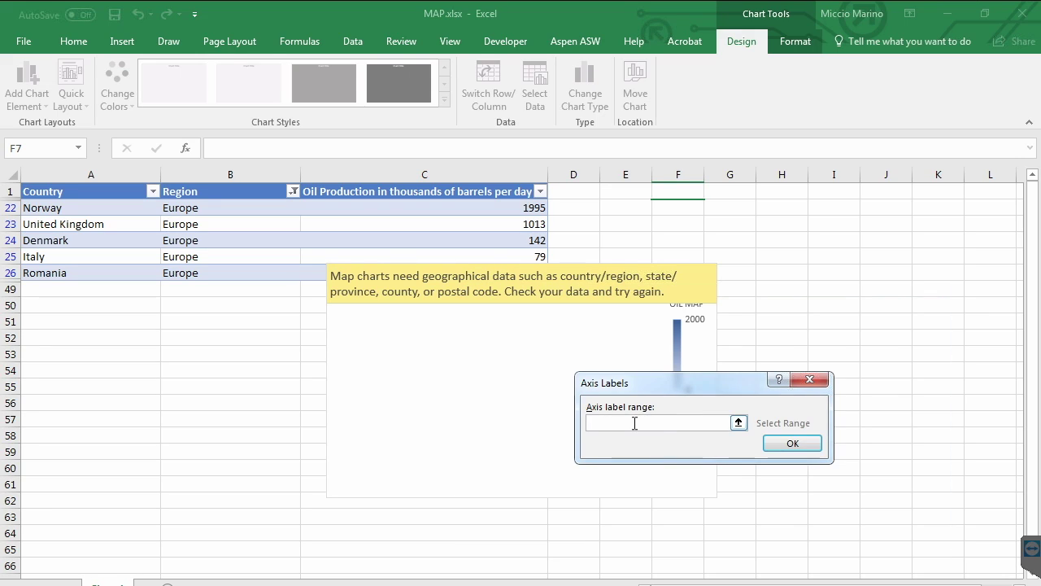
{"action": "key", "text": "ctrl+v"}
{"action": "type", "text": "COUNTRY"}
{"action": "key", "text": "Return"}
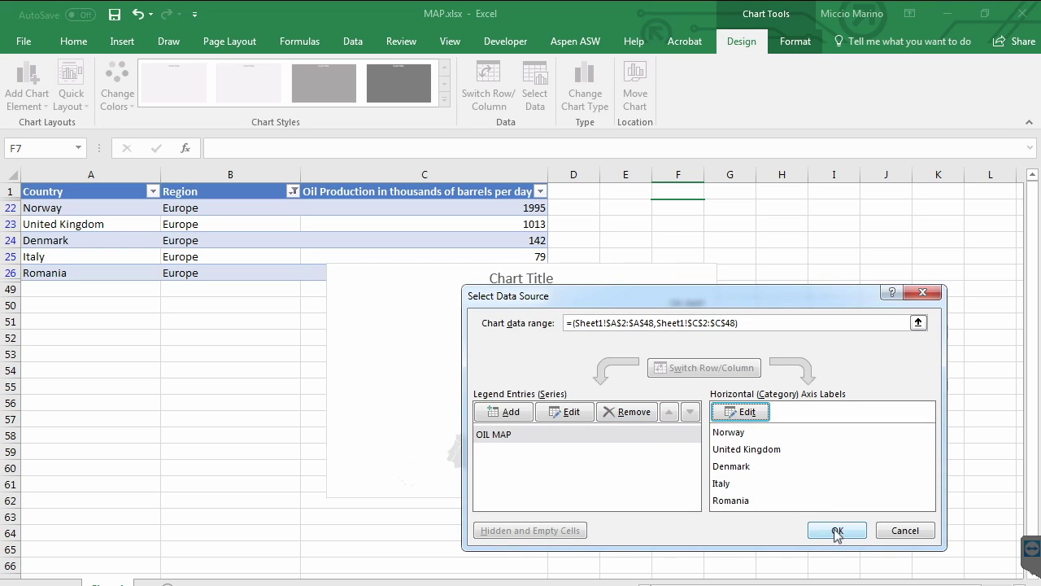
{"action": "left_click", "coordinate": [836, 532]}
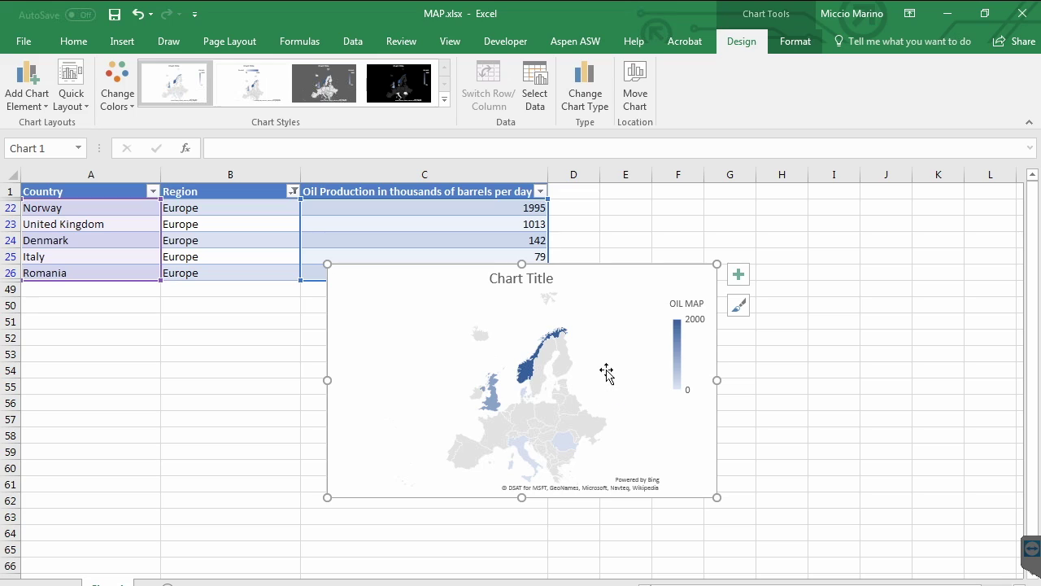
Step: Retitle the chart 'OIL MAP' and apply the dark grey chart style
{"action": "right_click", "coordinate": [606, 375]}
{"action": "key", "text": "Escape"}
{"action": "left_click", "coordinate": [508, 281]}
{"action": "triple_click", "coordinate": [497, 281]}
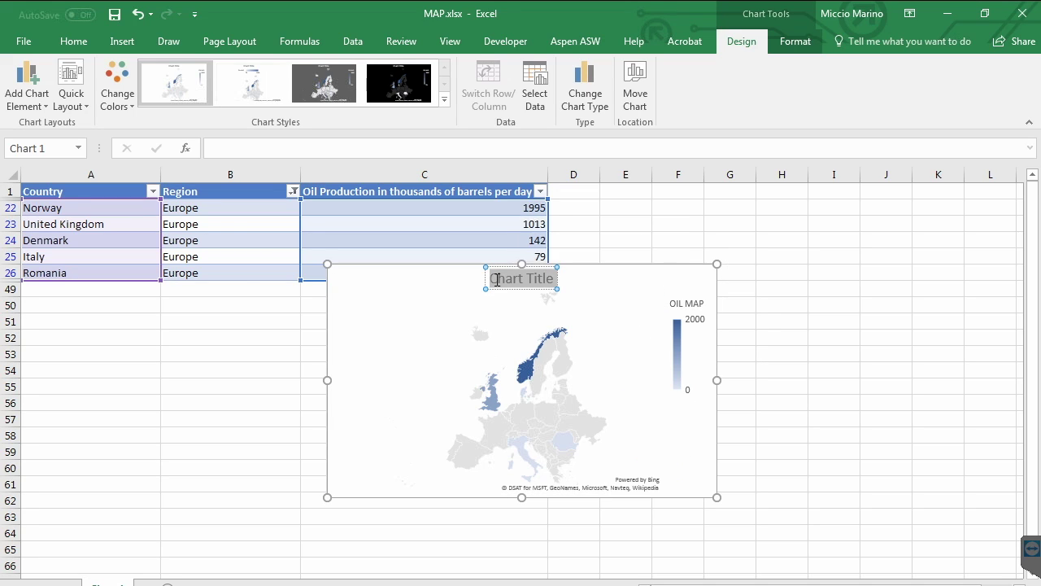
{"action": "type", "text": "OIL MAP"}
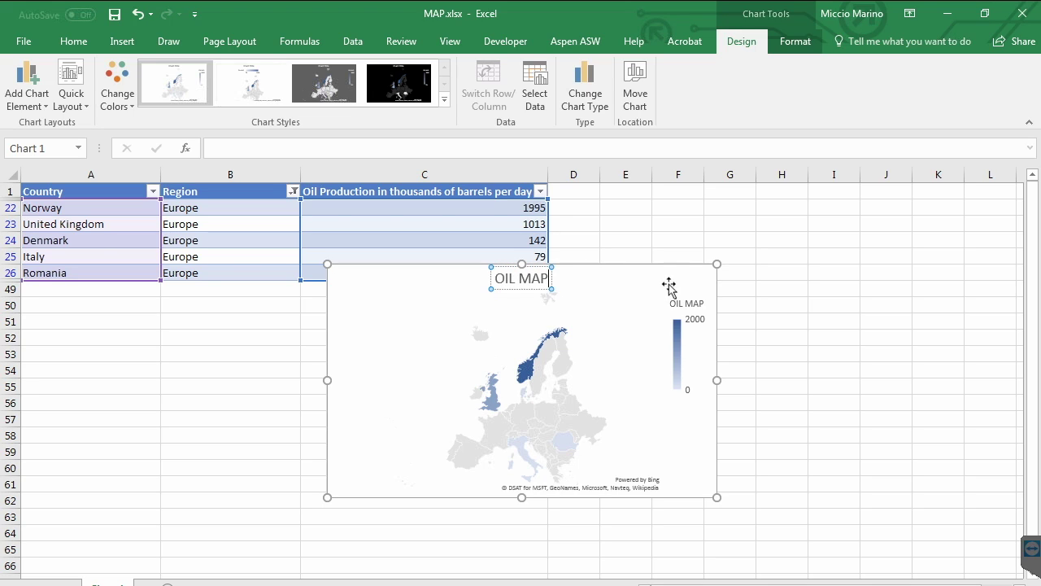
{"action": "left_click", "coordinate": [704, 286]}
{"action": "left_click", "coordinate": [738, 306]}
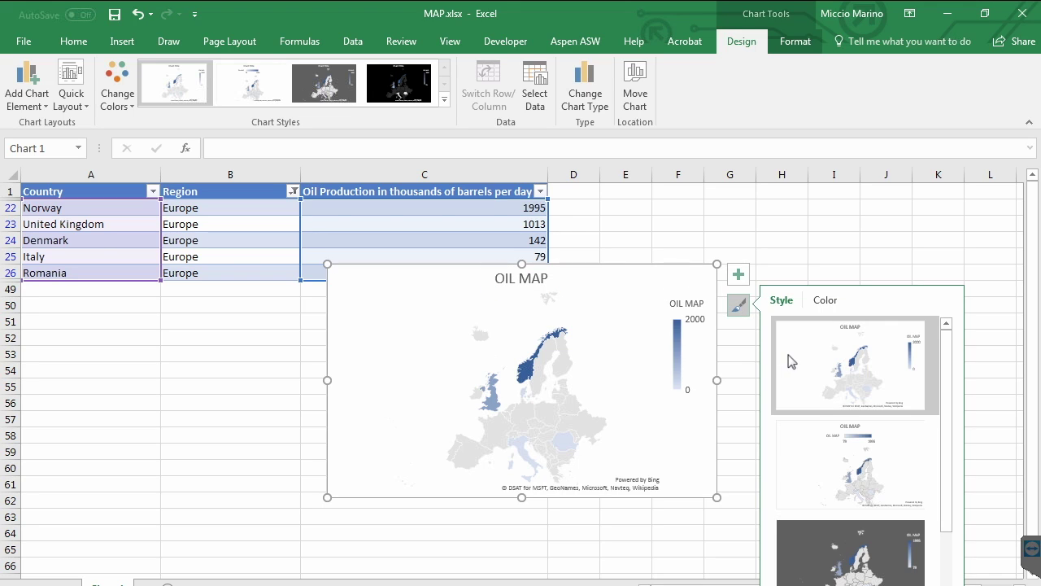
{"action": "left_click", "coordinate": [870, 562]}
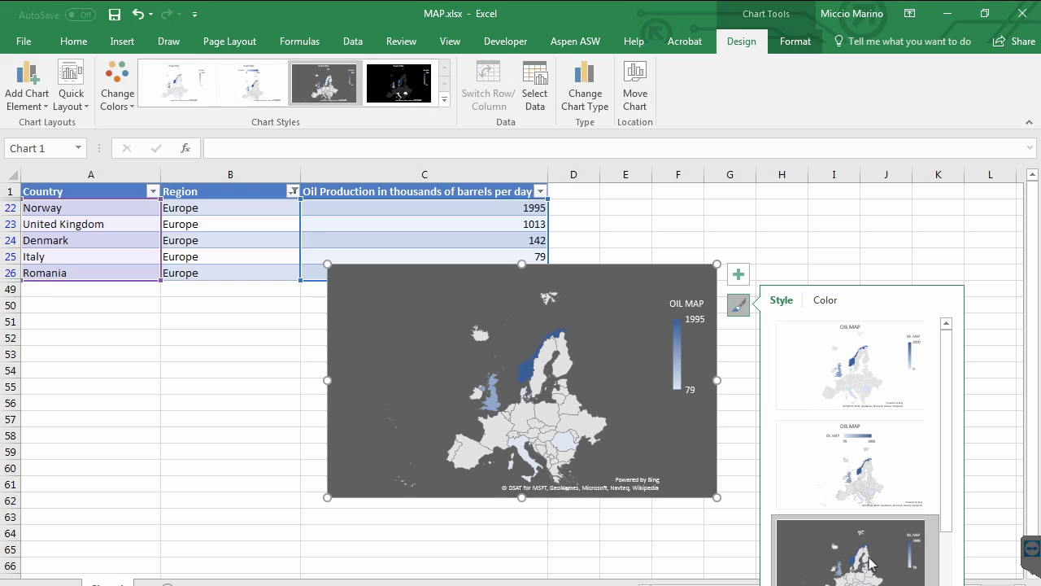
Step: Color the series from a yellow minimum to a red maximum, then enlarge the chart
{"action": "left_click", "coordinate": [539, 348]}
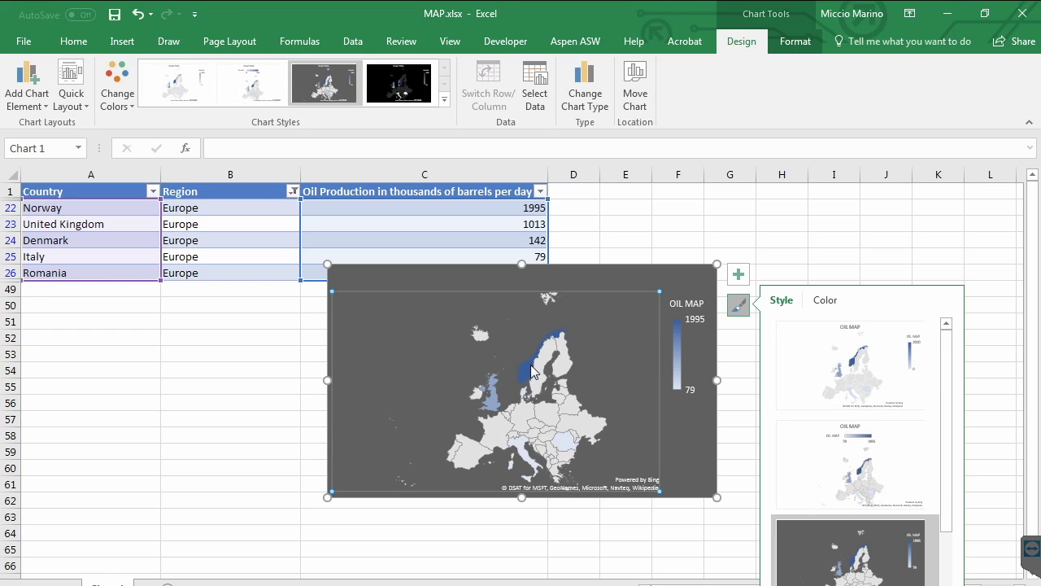
{"action": "double_click", "coordinate": [533, 370]}
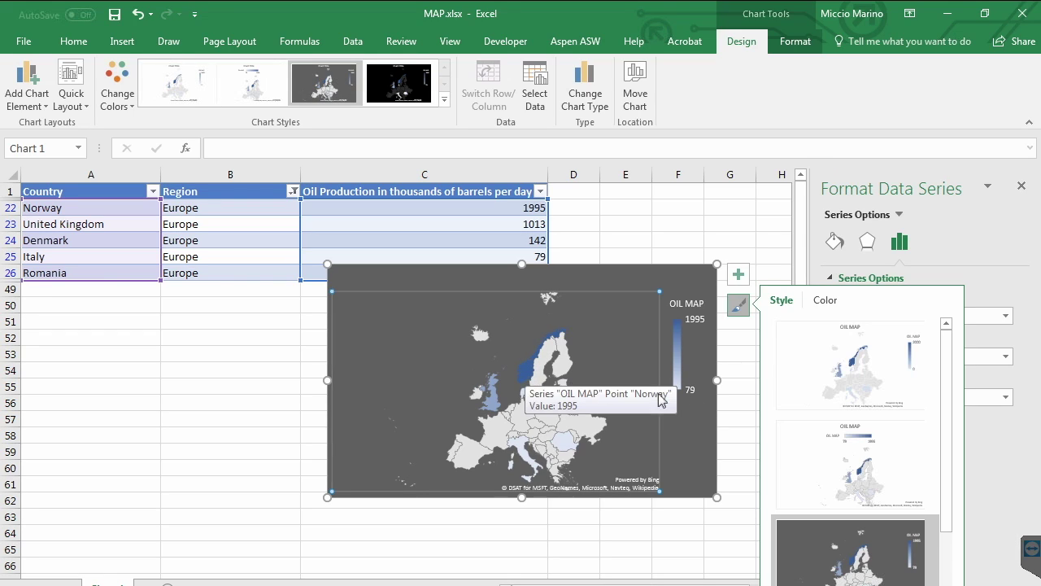
{"action": "left_click", "coordinate": [830, 426]}
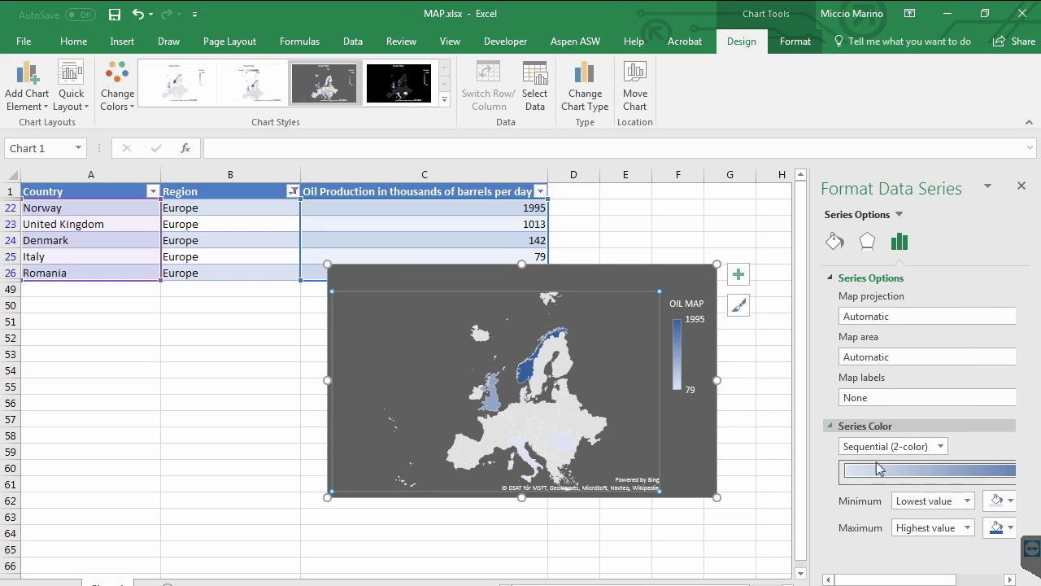
{"action": "left_click", "coordinate": [999, 502]}
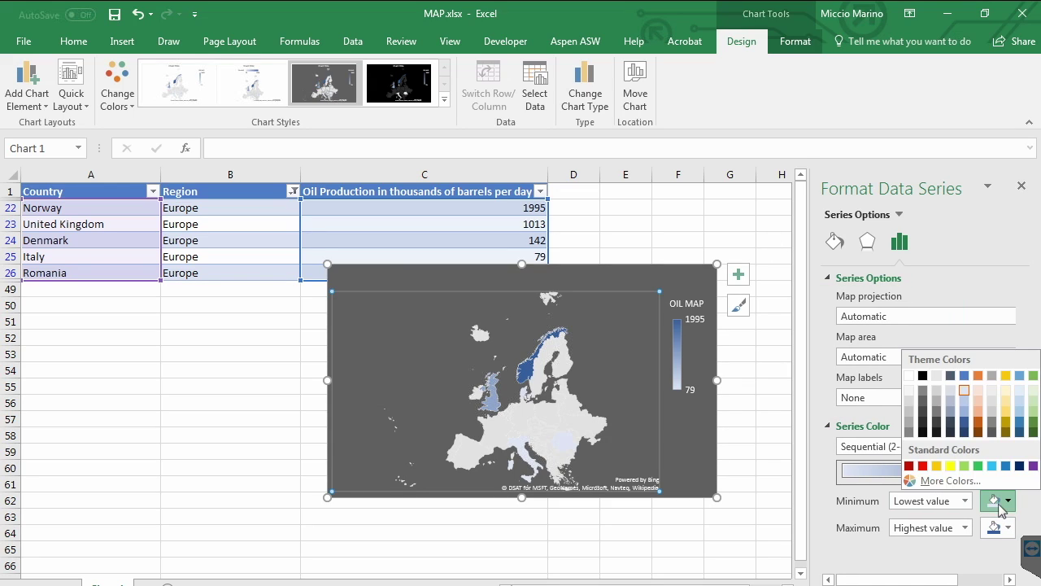
{"action": "left_click", "coordinate": [950, 465]}
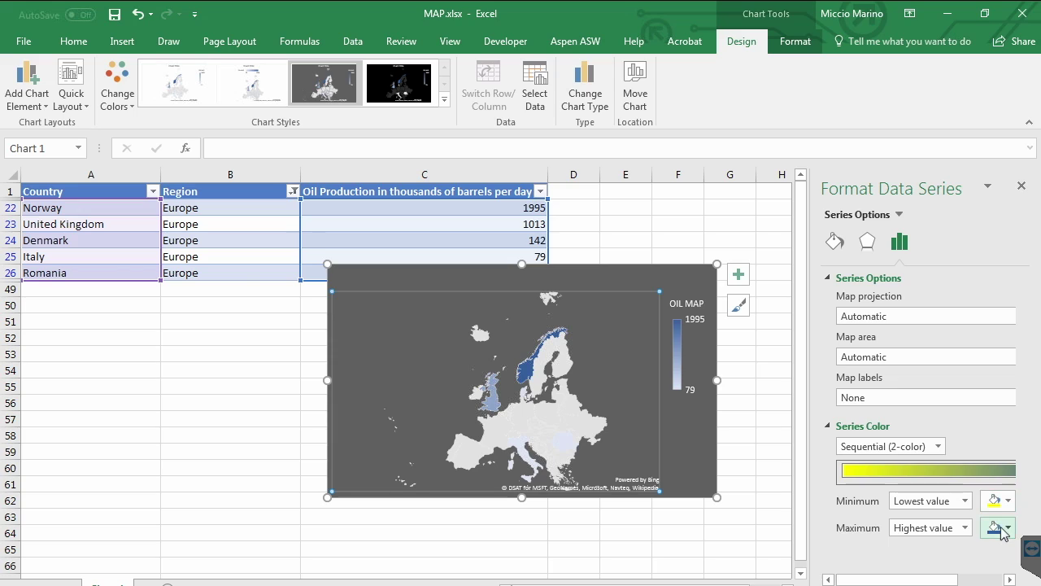
{"action": "left_click", "coordinate": [1002, 529]}
{"action": "left_click", "coordinate": [919, 491]}
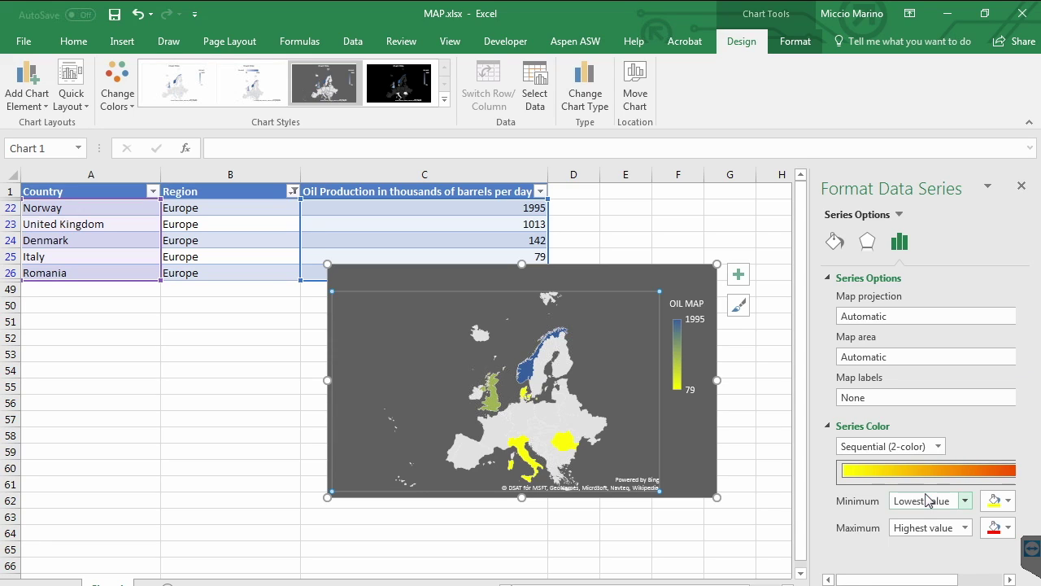
{"action": "left_click_drag", "start_coordinate": [717, 497], "coordinate": [774, 567]}
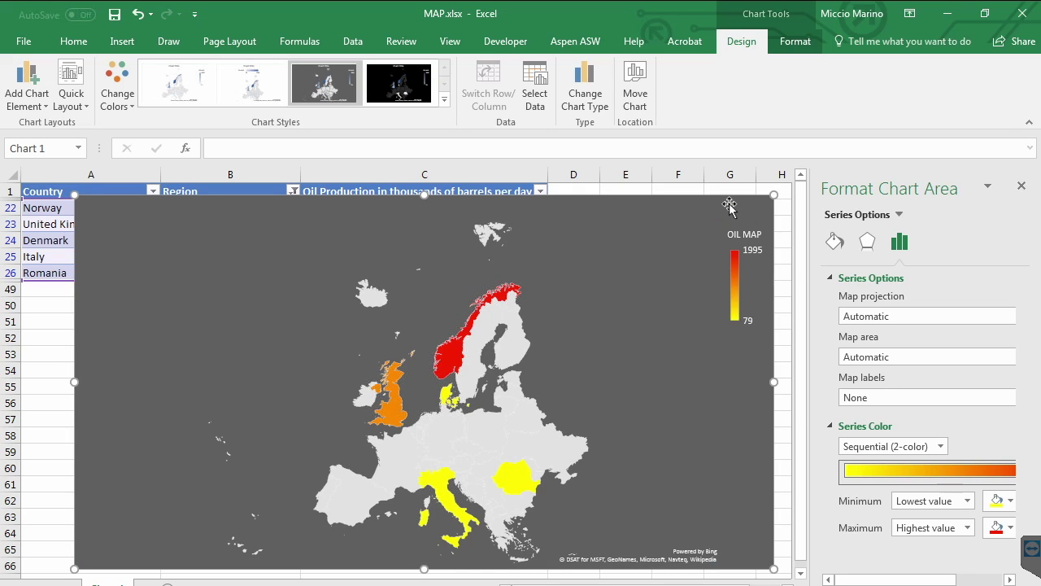
Step: Review the chart's Properties placement options, then deselect the chart by selecting cell A23
{"action": "left_click", "coordinate": [830, 300]}
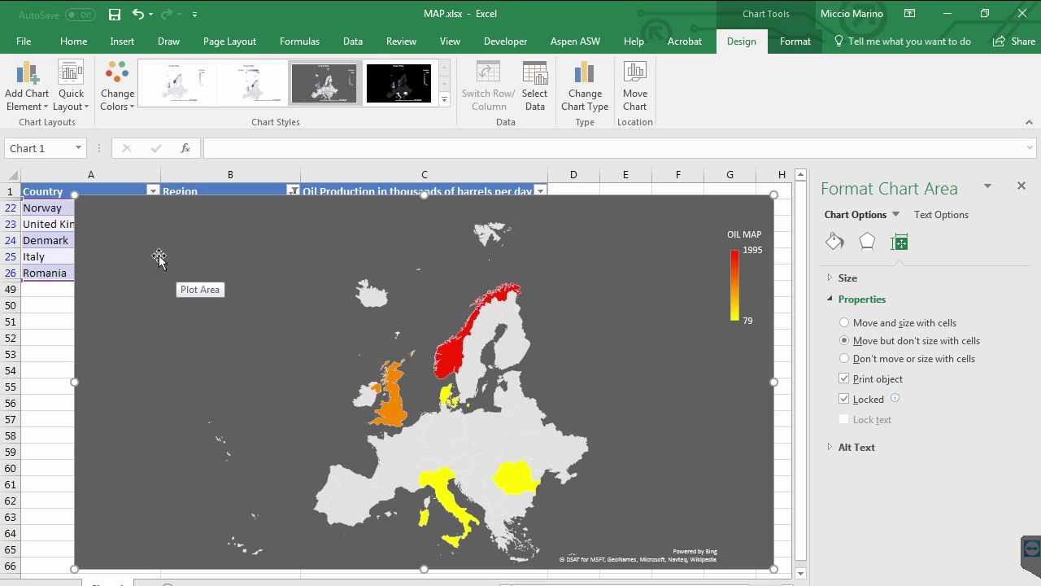
{"action": "left_click", "coordinate": [49, 228]}
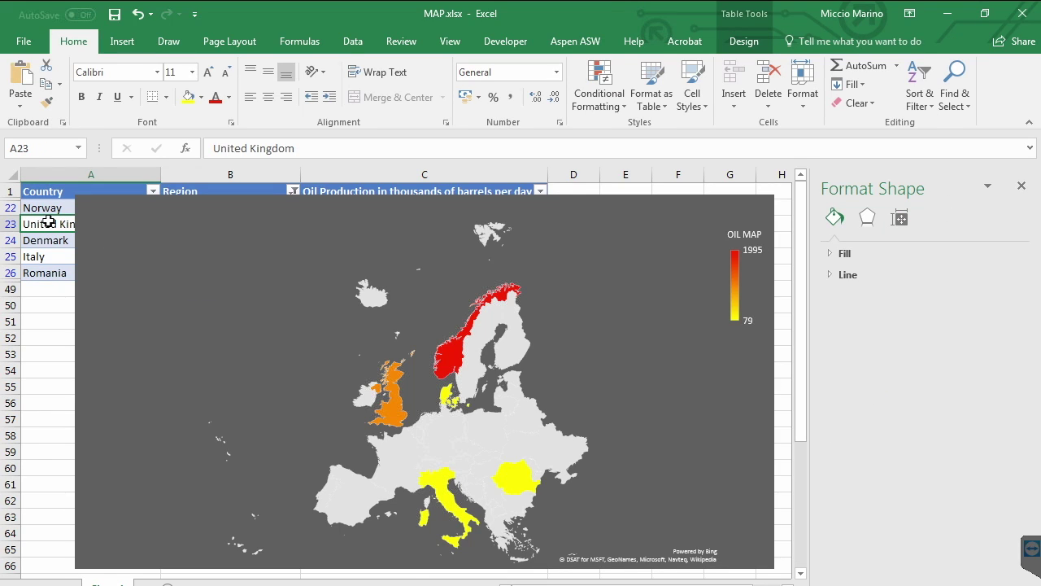
Step: Insert a slicer for the table's Region field
{"action": "left_click", "coordinate": [744, 40]}
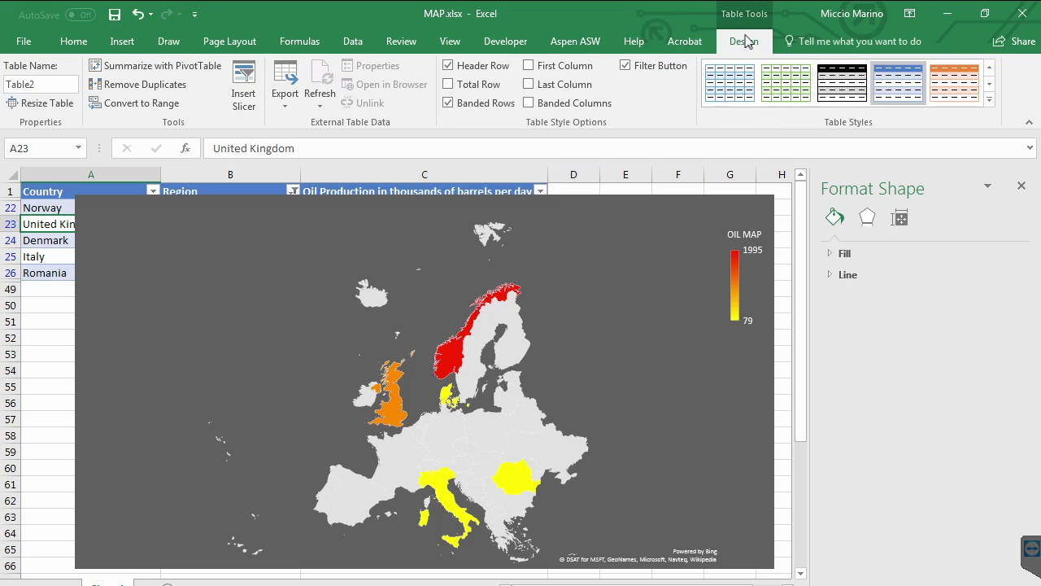
{"action": "left_click", "coordinate": [243, 84]}
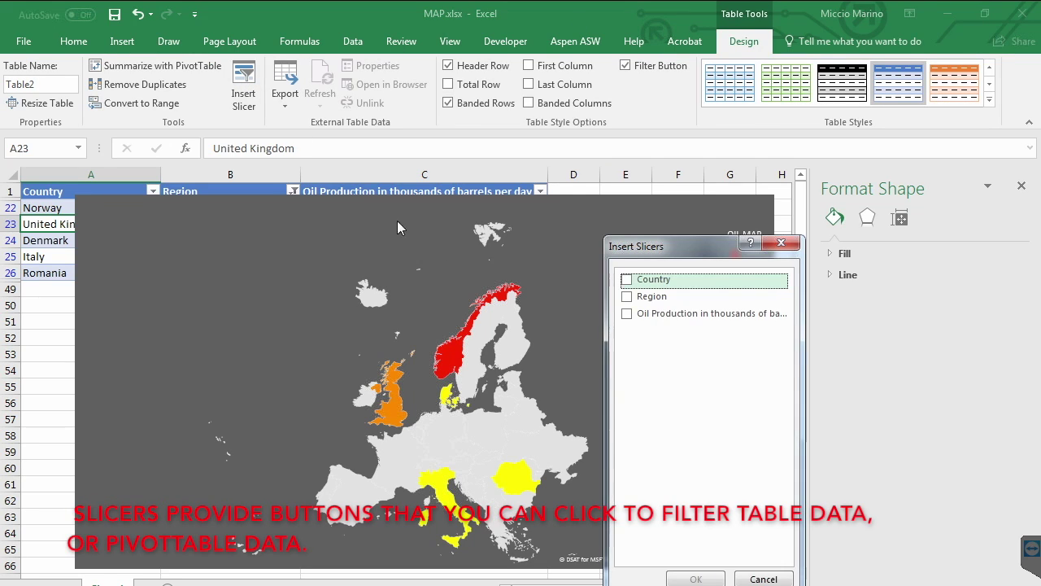
{"action": "left_click", "coordinate": [627, 296]}
{"action": "left_click", "coordinate": [695, 578]}
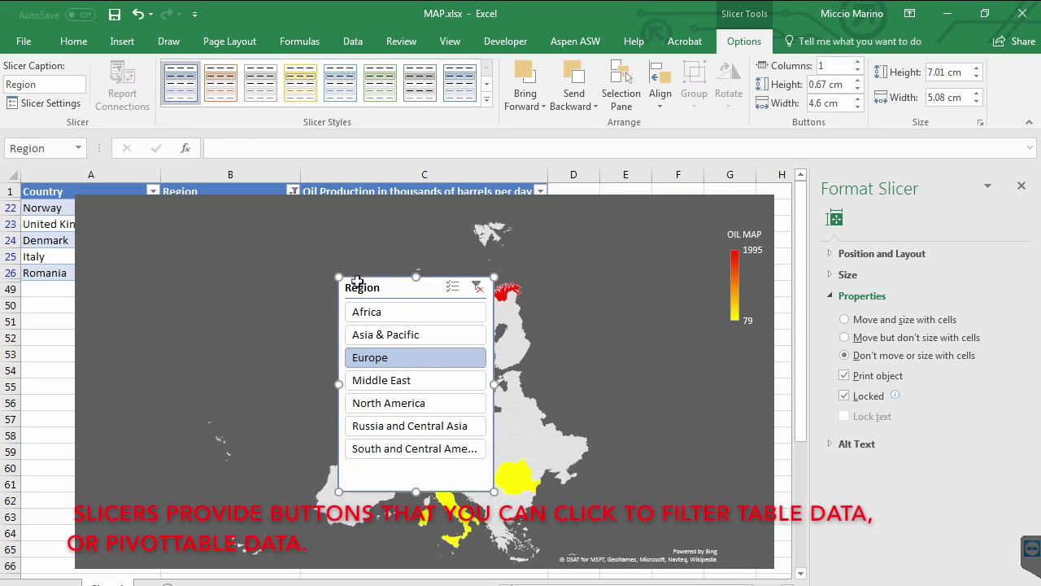
Step: Clear the Region filter so all regions show, and place the slicer beside South America
{"action": "left_click_drag", "start_coordinate": [405, 288], "coordinate": [153, 228]}
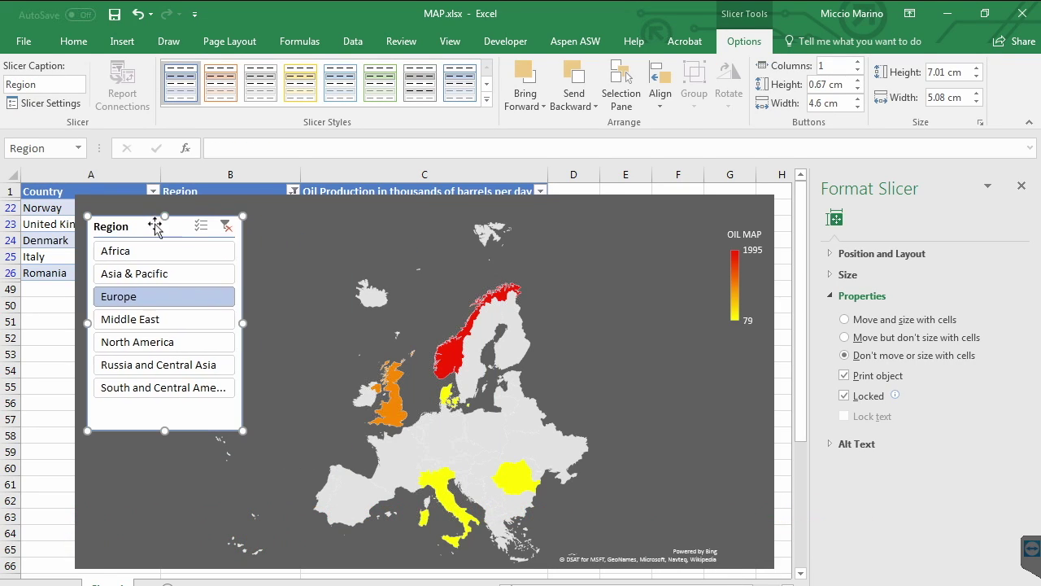
{"action": "left_click", "coordinate": [224, 225]}
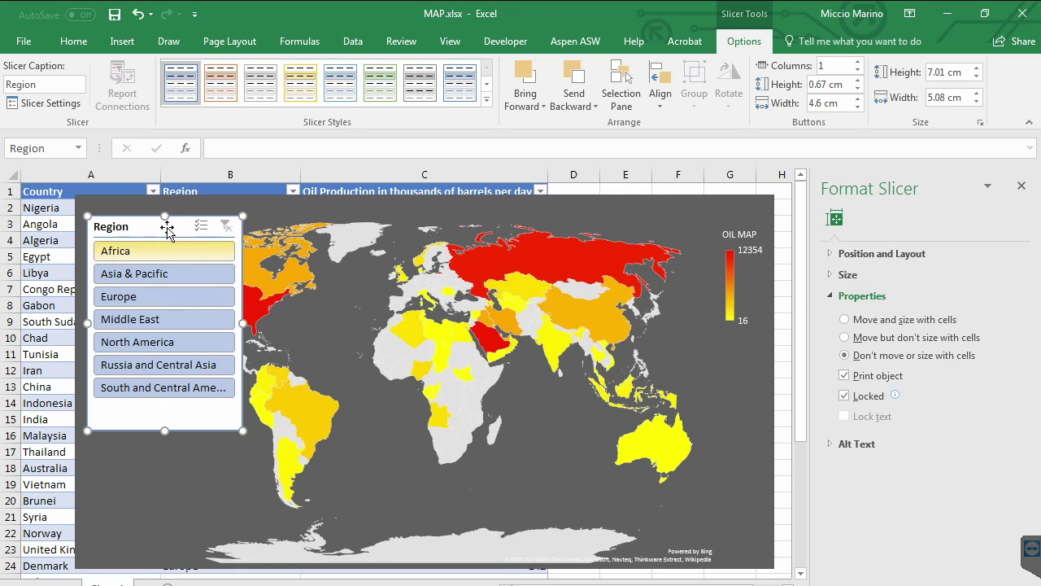
{"action": "left_click_drag", "start_coordinate": [169, 308], "coordinate": [152, 362]}
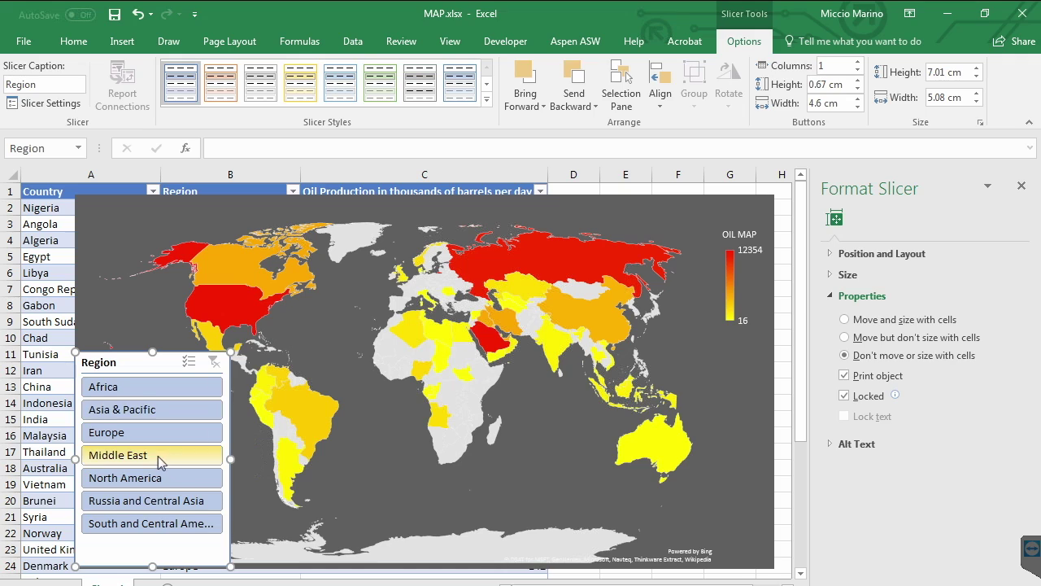
Step: Add production value labels to the map, then filter the slicer to North America
{"action": "right_click", "coordinate": [304, 423]}
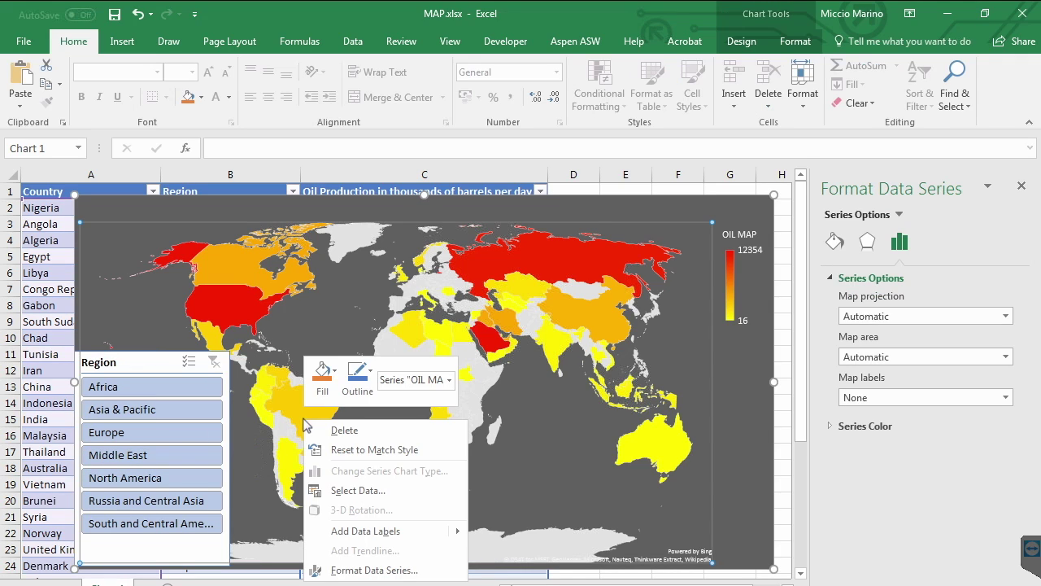
{"action": "left_click", "coordinate": [378, 531]}
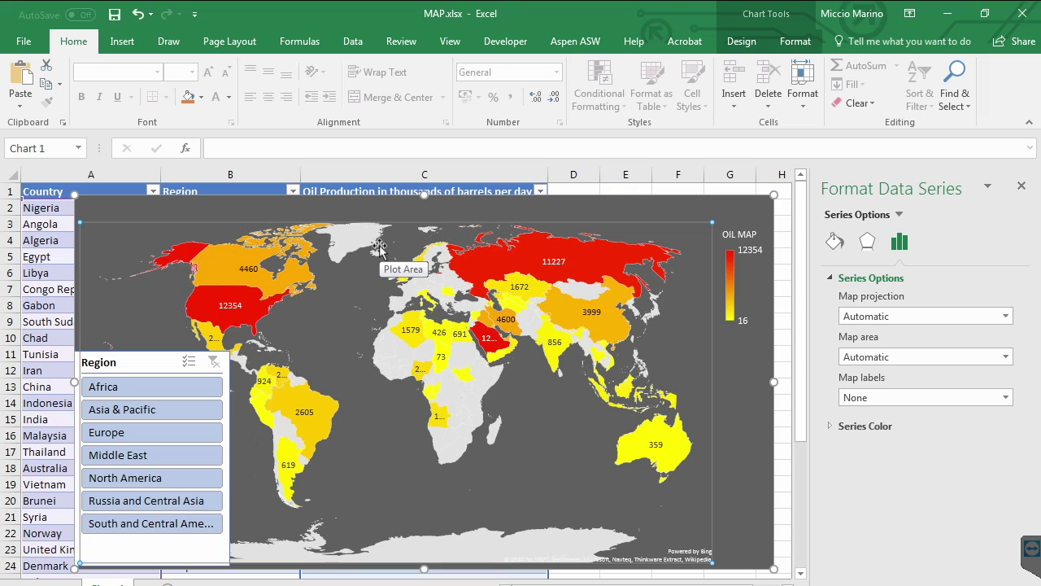
{"action": "left_click", "coordinate": [143, 475]}
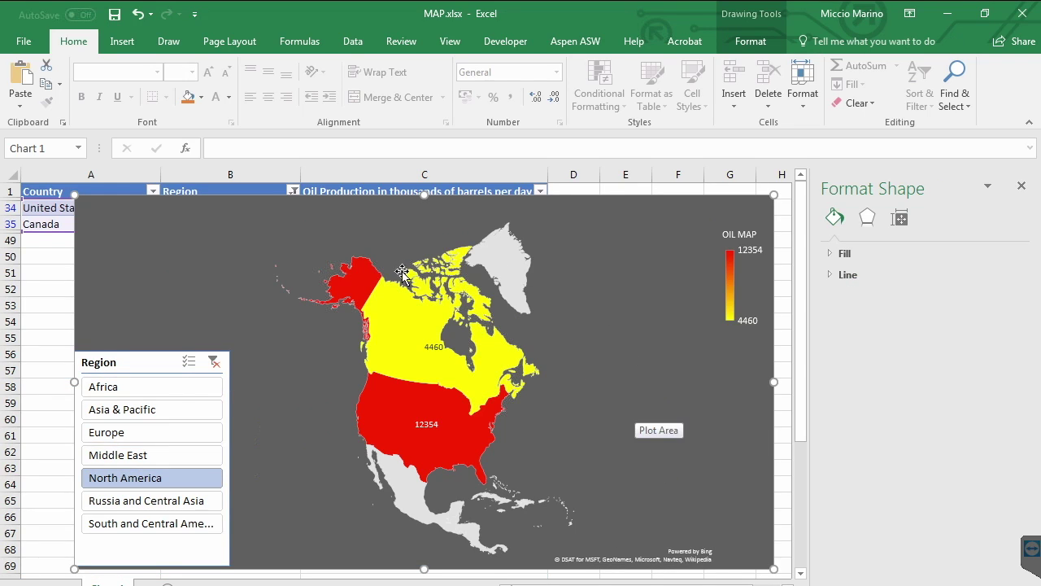